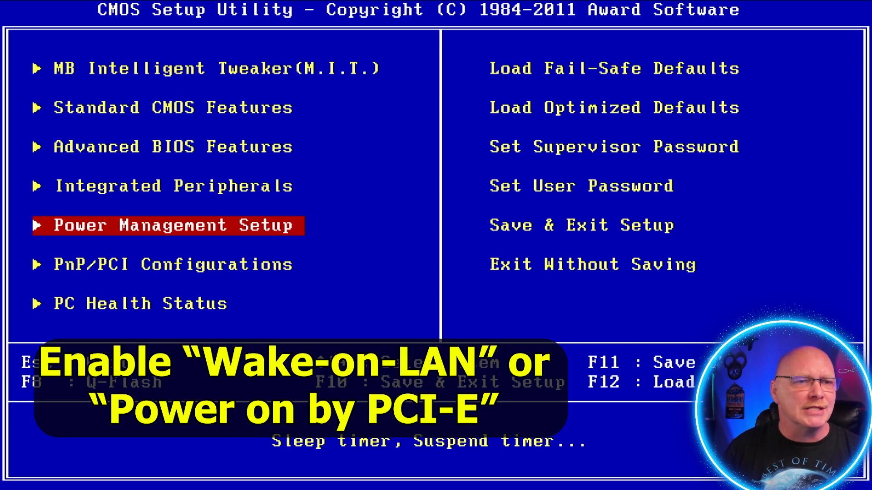
# Open Power Management Setup in the BIOS and set PME Event Wake Up to Enabled
pyautogui.press('Return')
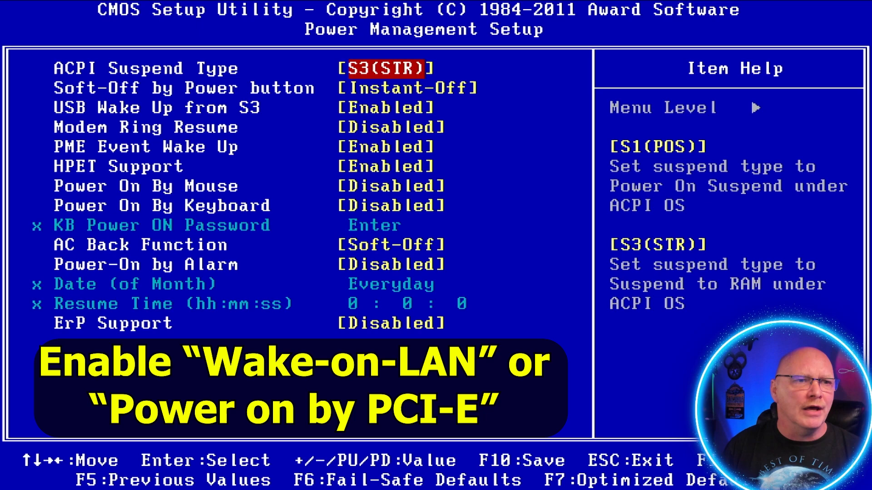
pyautogui.press('Down')
pyautogui.press('Down')
pyautogui.press('Down')
pyautogui.press('Down')
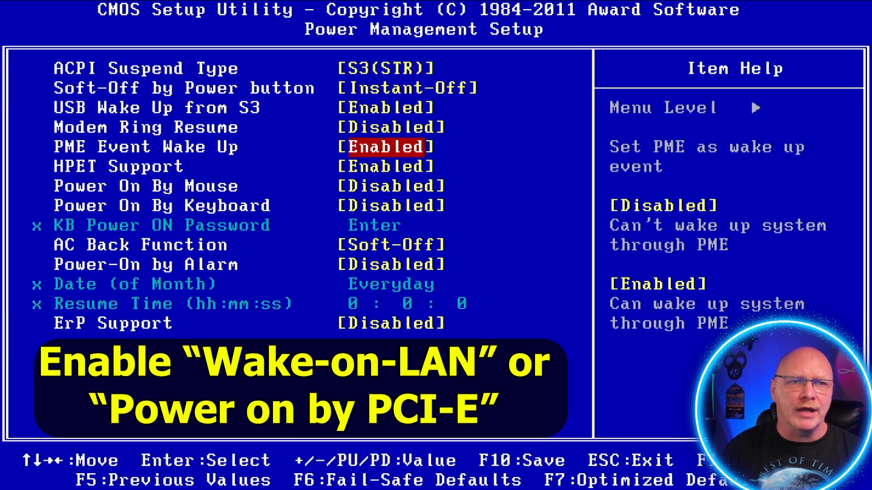
pyautogui.press('pagedown')
pyautogui.press('pageup')
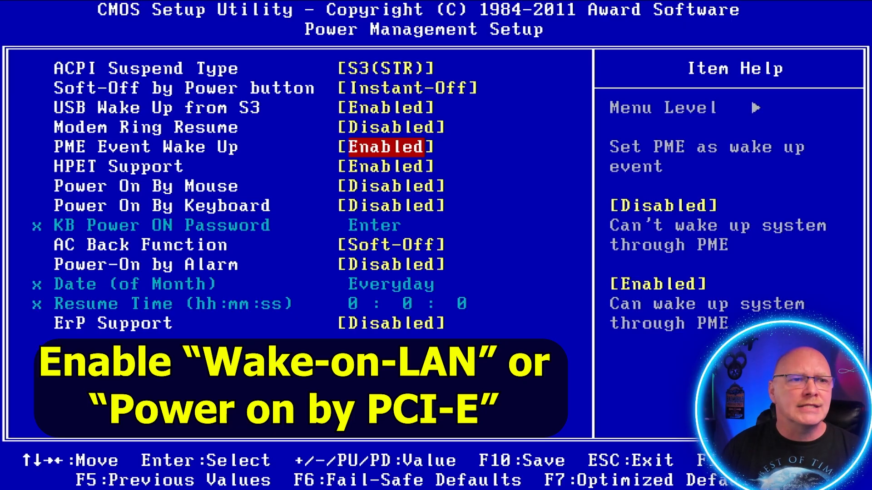
# Set Power-On by Alarm to Enabled in Power Management Setup
pyautogui.press('Down')
pyautogui.press('Down')
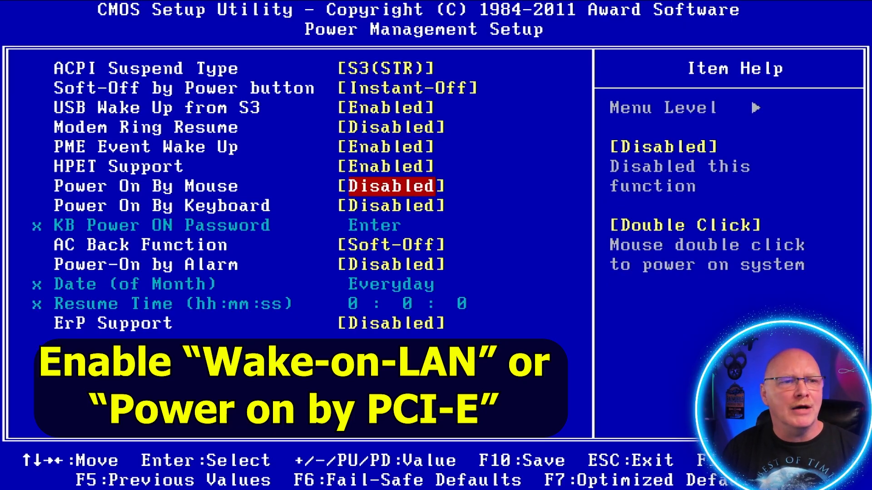
pyautogui.press('Down')
pyautogui.press('Down')
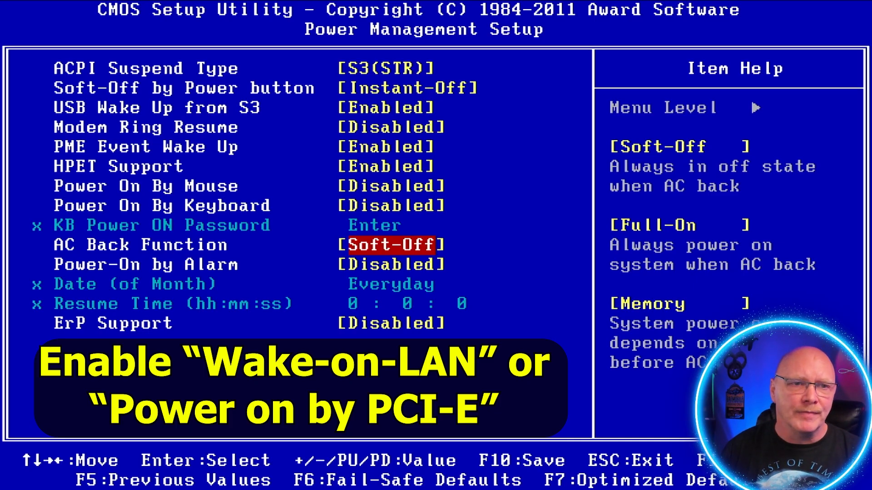
pyautogui.press('Down')
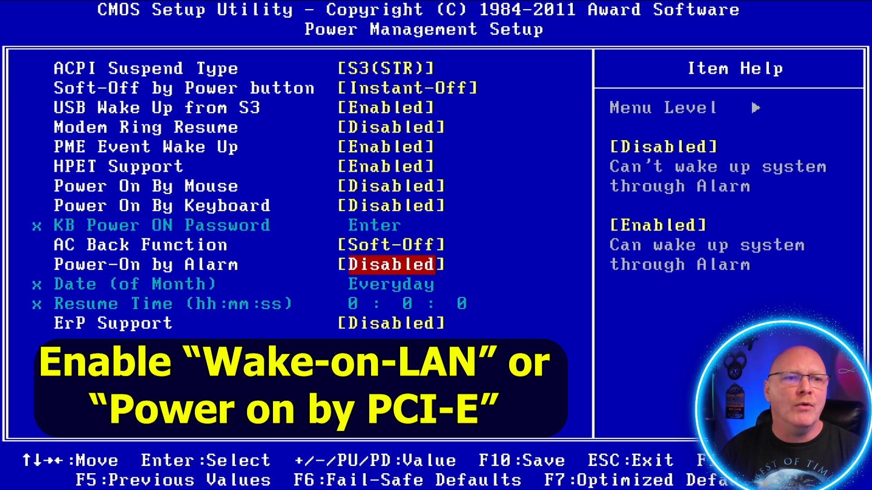
pyautogui.press('pagedown')
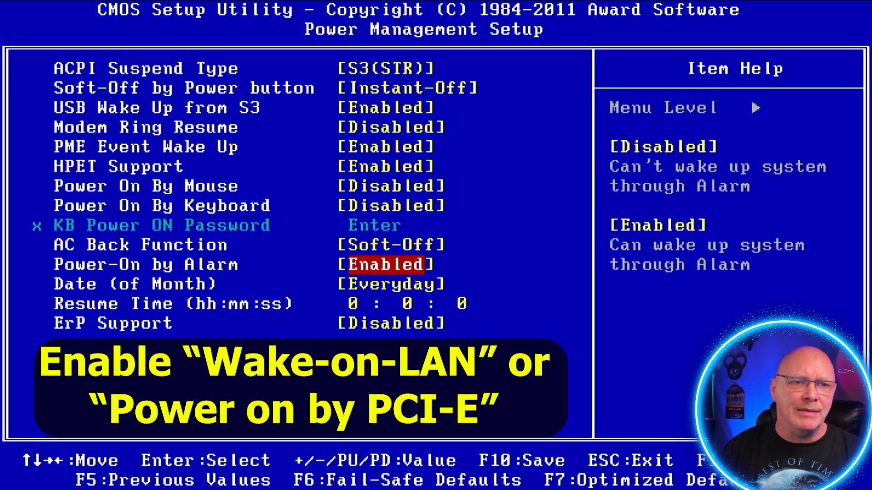
# Save the BIOS changes to CMOS and exit the setup utility
pyautogui.press('Down')
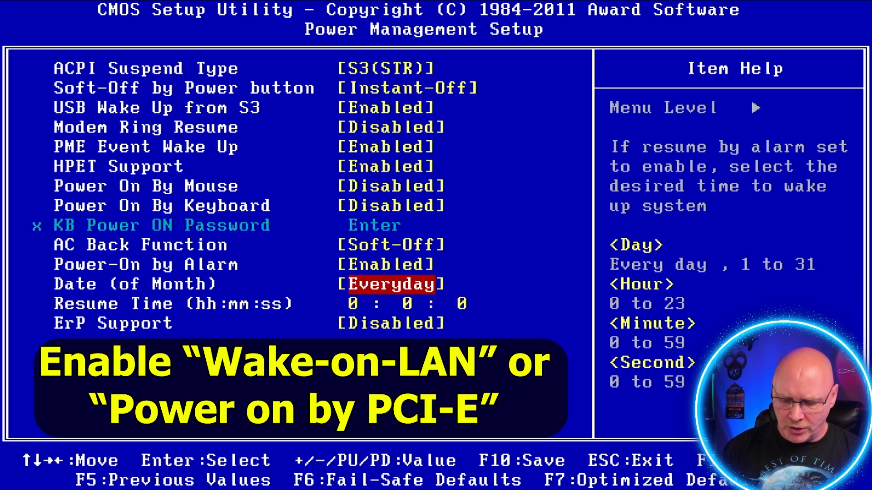
pyautogui.press('F10')
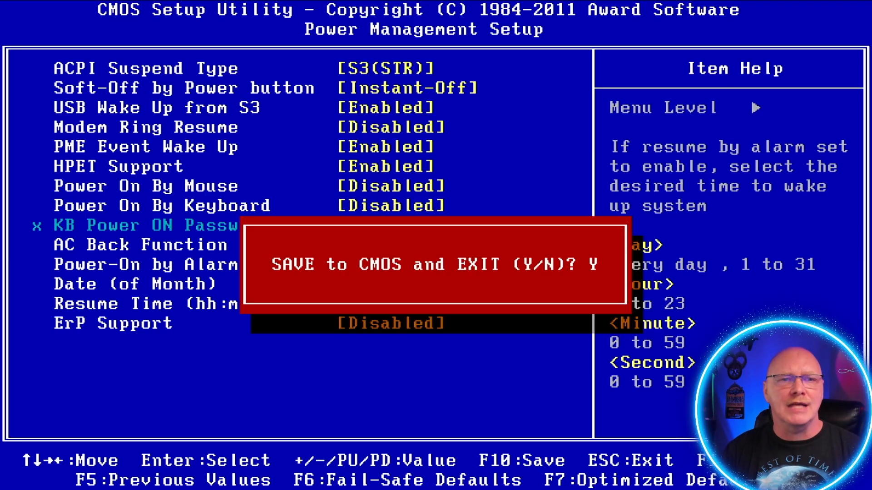
pyautogui.press('Return')
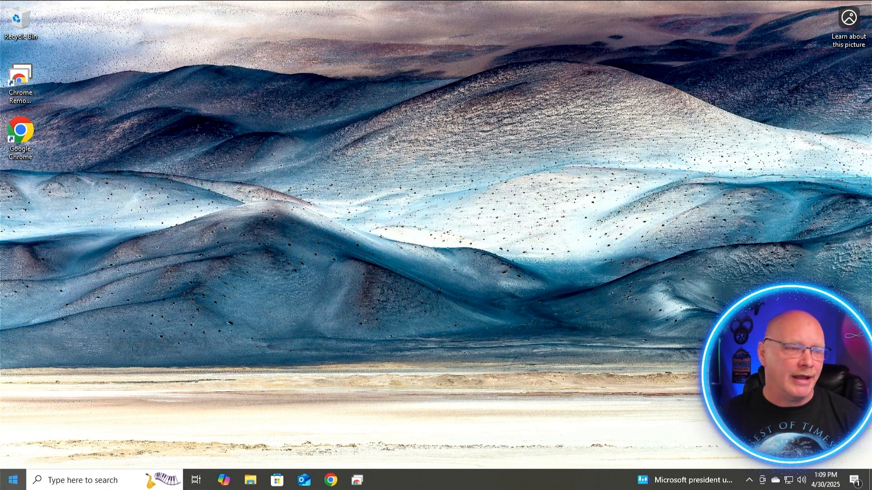
# Set the power mode to Best performance in the Windows Power & sleep settings and close the settings window
pyautogui.press('super')
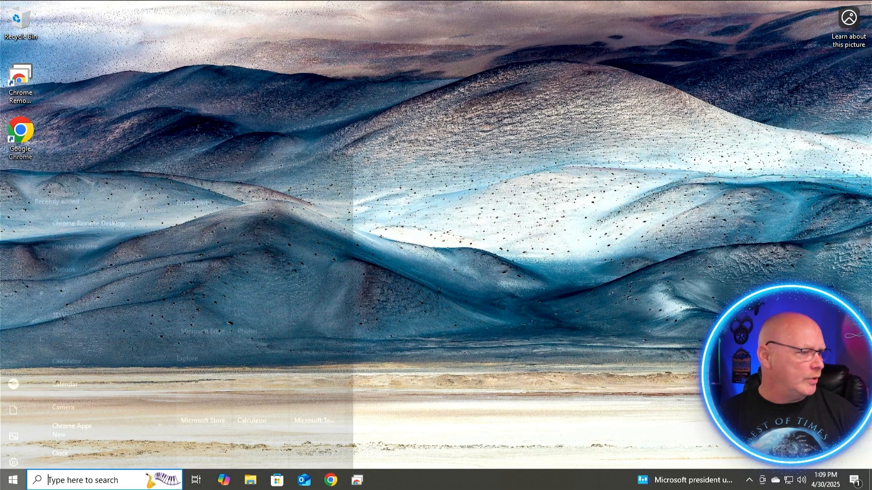
pyautogui.write('power')
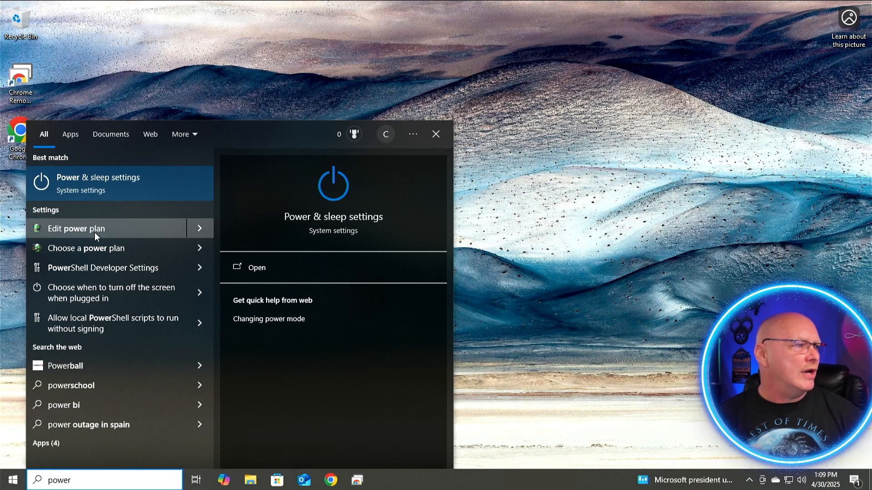
pyautogui.click(122, 183)
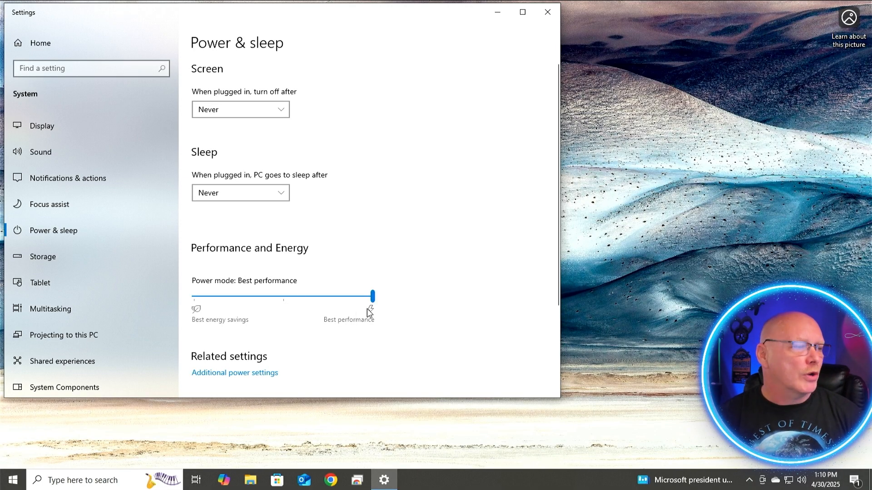
pyautogui.moveTo(372, 296); pyautogui.dragTo(380, 304)
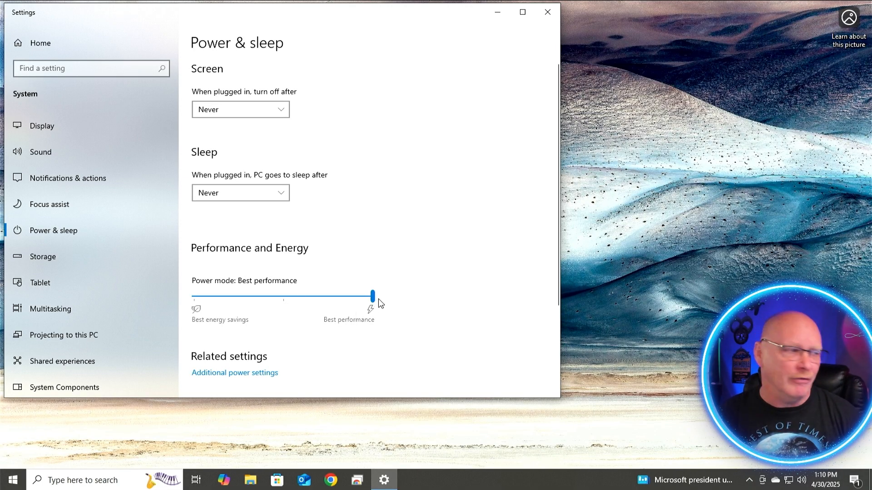
pyautogui.scroll(-3, 458, 284)
pyautogui.scroll(3, 458, 285)
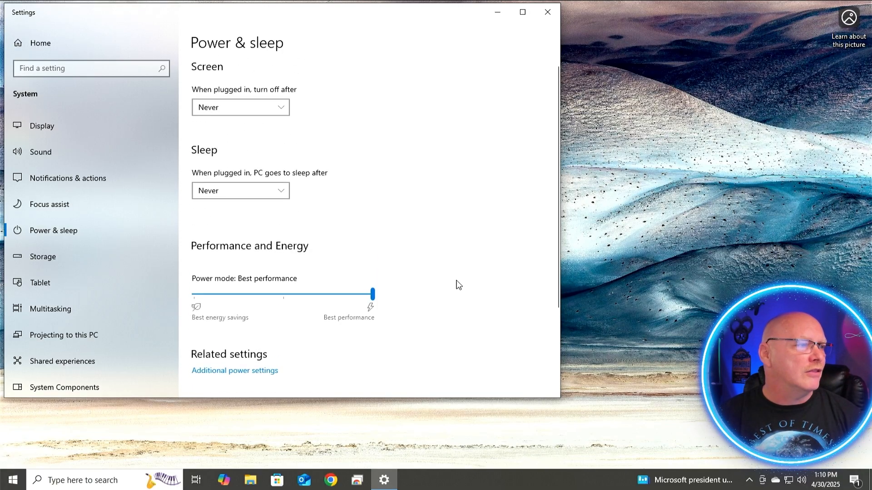
pyautogui.click(548, 13)
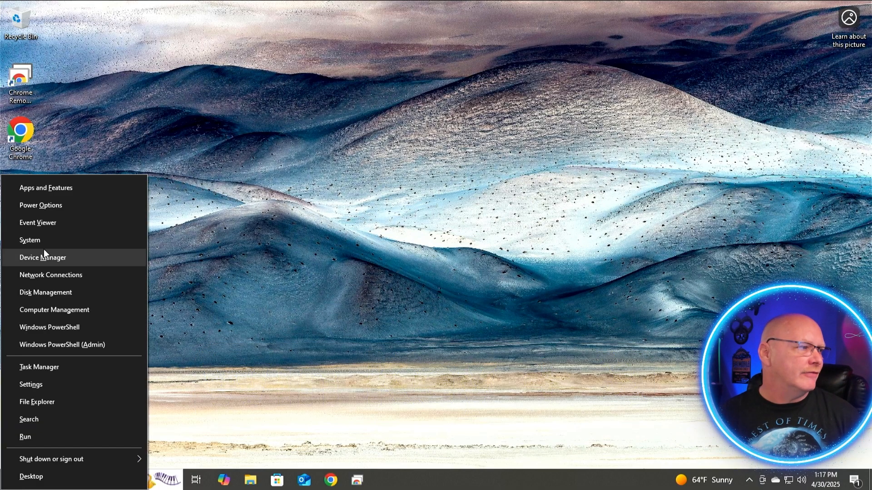
# Open the properties of the Realtek PCIe GbE Family Controller network adapter in Device Manager
pyautogui.click(53, 257)
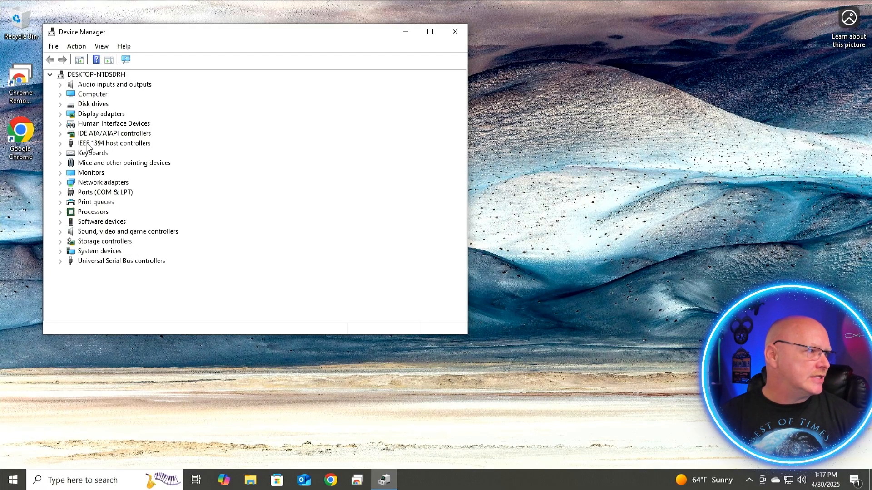
pyautogui.click(60, 183)
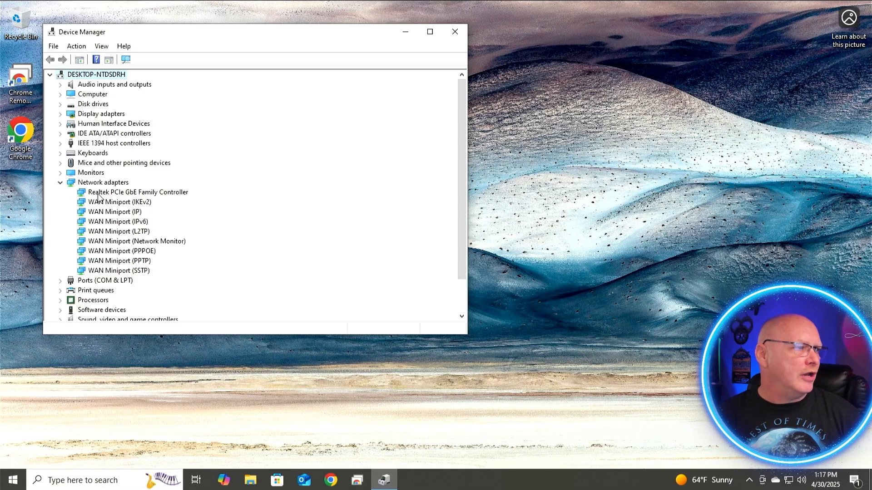
pyautogui.rightClick(131, 196)
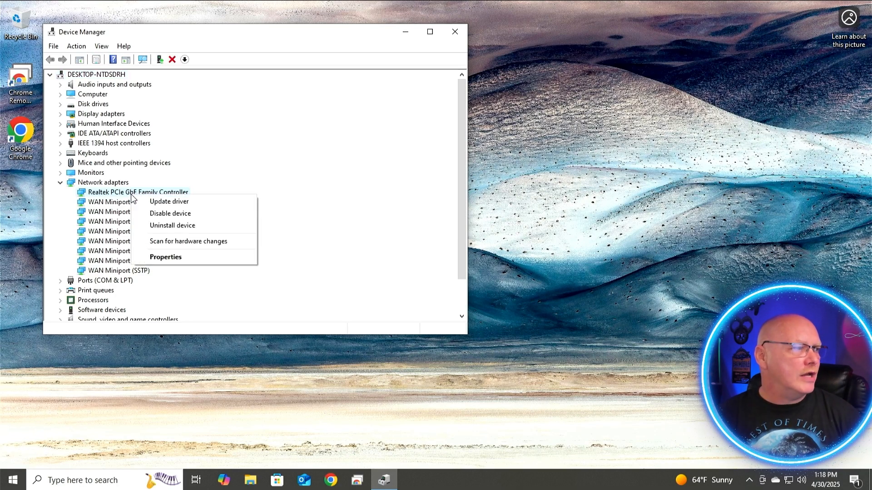
pyautogui.click(171, 257)
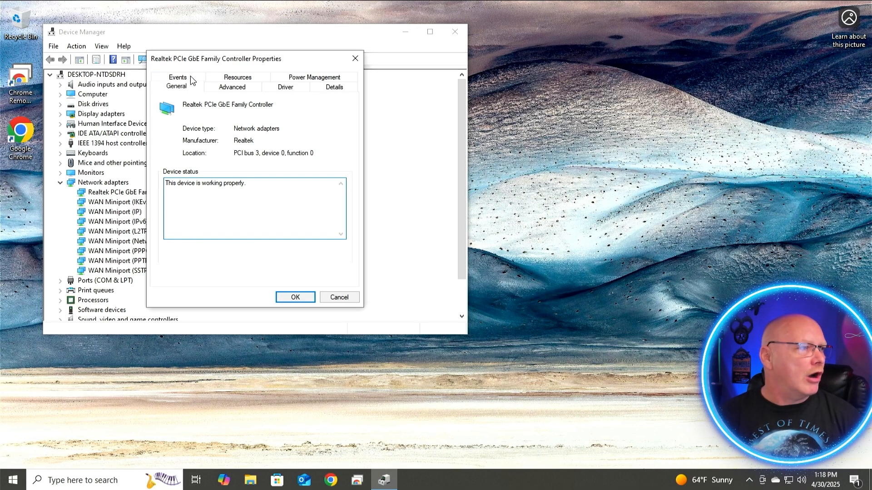
# Set the network adapter's Wake on Magic Packet property to Enabled, accept the properties, and close Device Manager
pyautogui.click(235, 86)
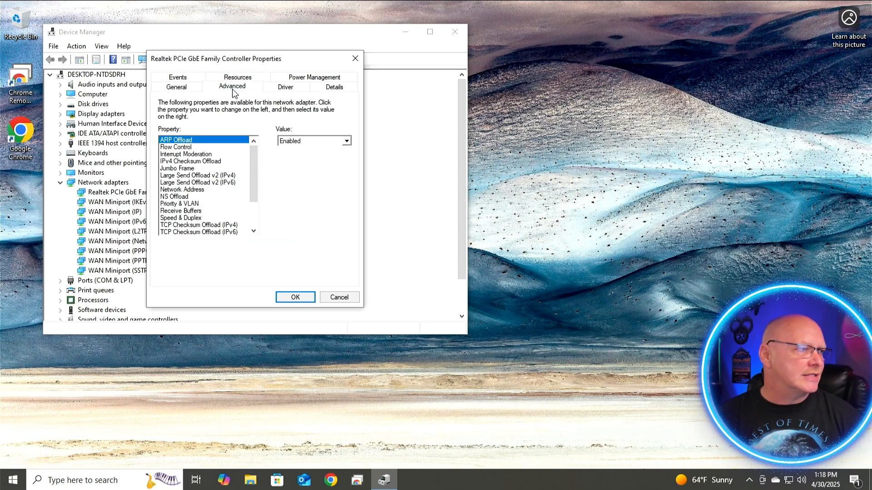
pyautogui.scroll(-2, 219, 179)
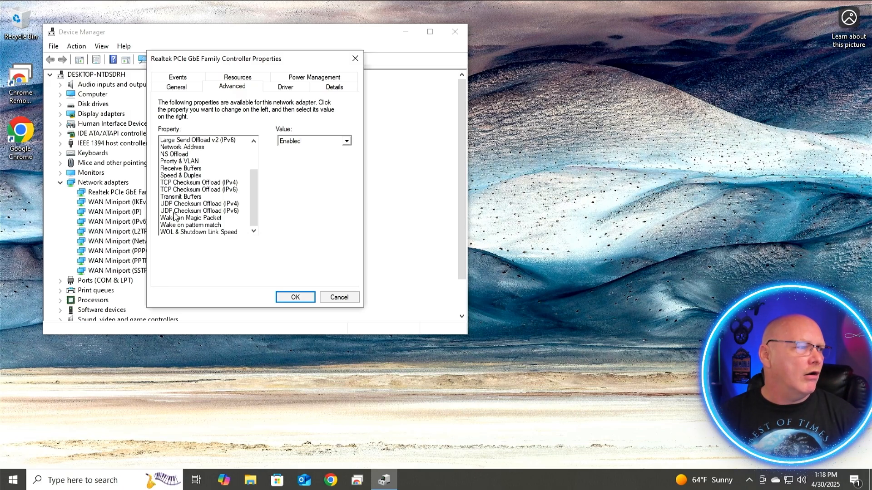
pyautogui.click(190, 219)
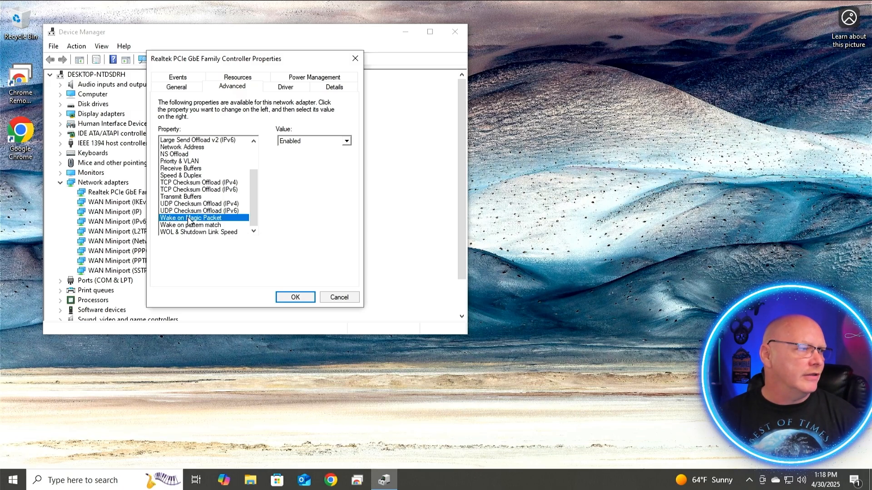
pyautogui.click(347, 142)
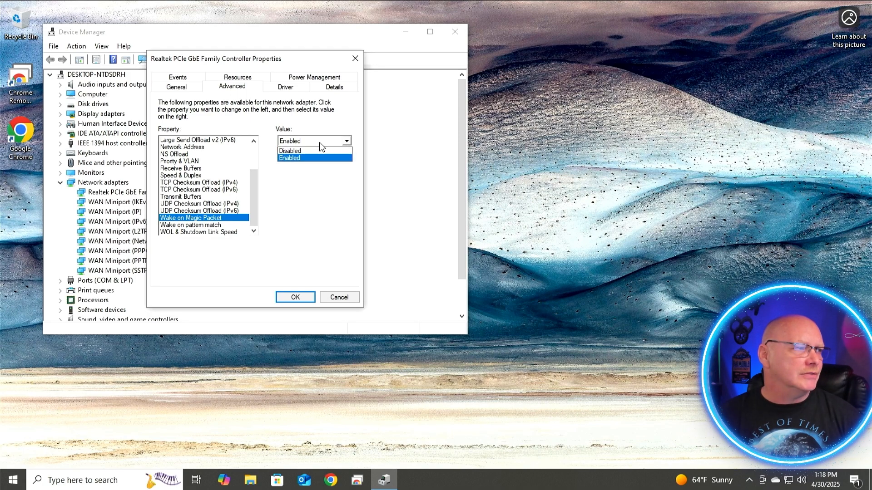
pyautogui.click(302, 157)
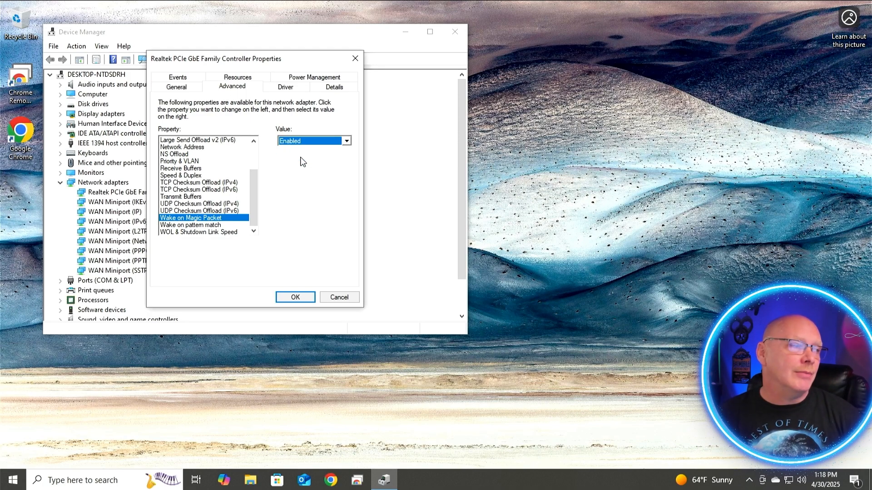
pyautogui.click(281, 300)
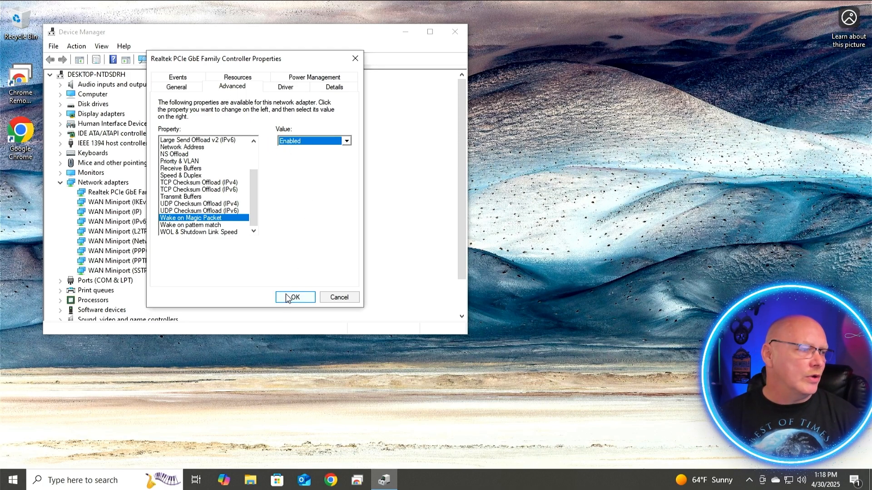
pyautogui.click(454, 33)
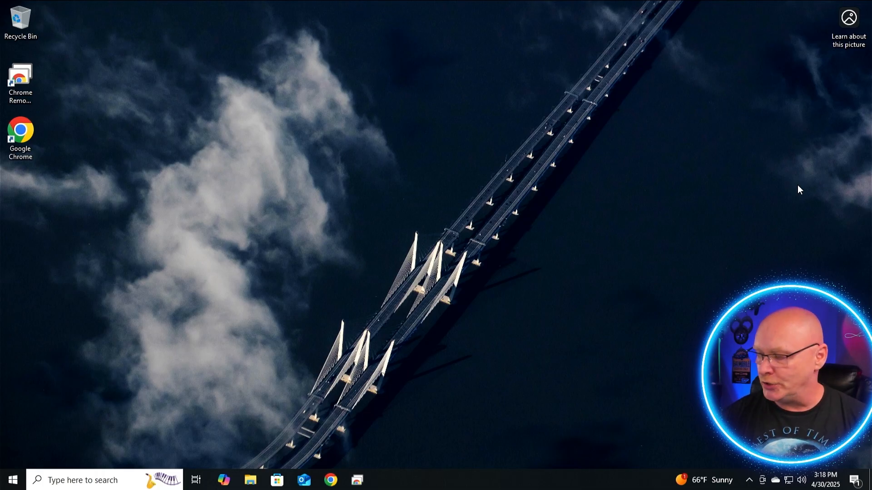
# Run ipconfig /all in Command Prompt to look up the network adapter's address details and close the window
pyautogui.click(99, 484)
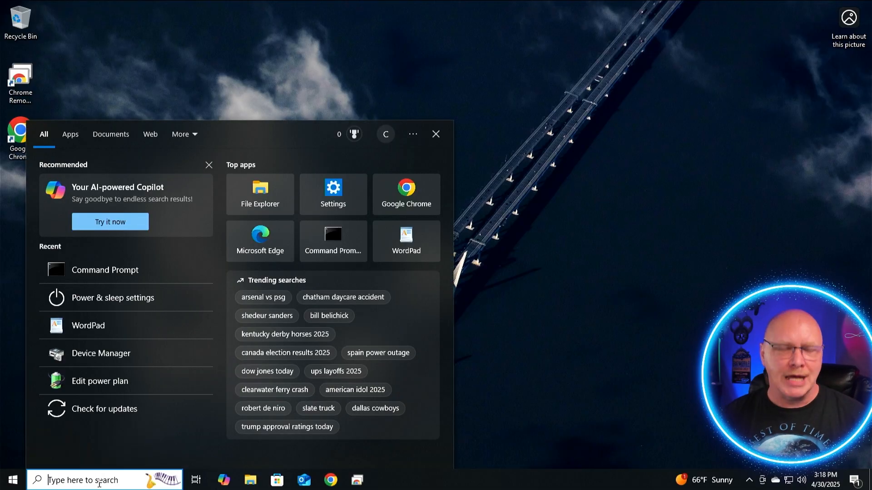
pyautogui.write('cmd')
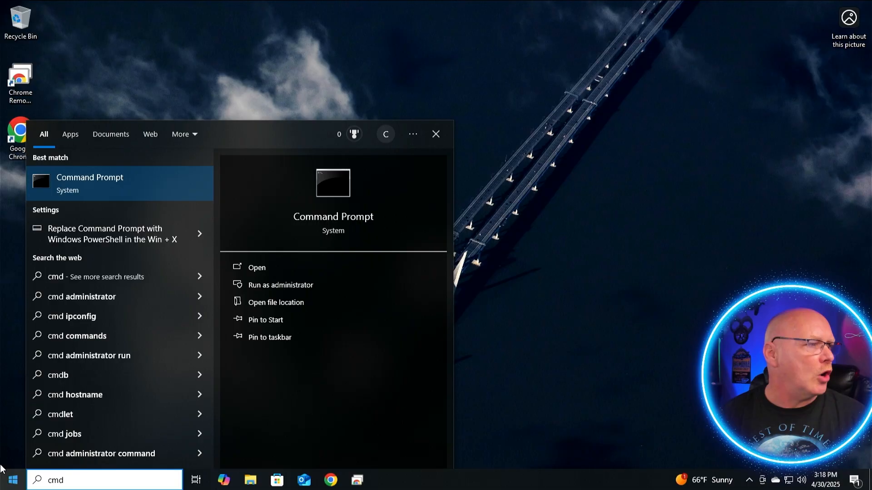
pyautogui.click(105, 181)
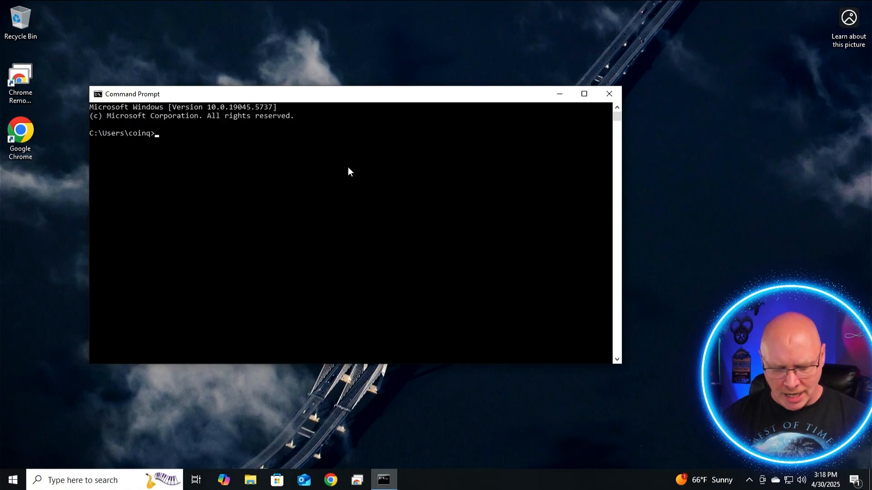
pyautogui.write('ip')
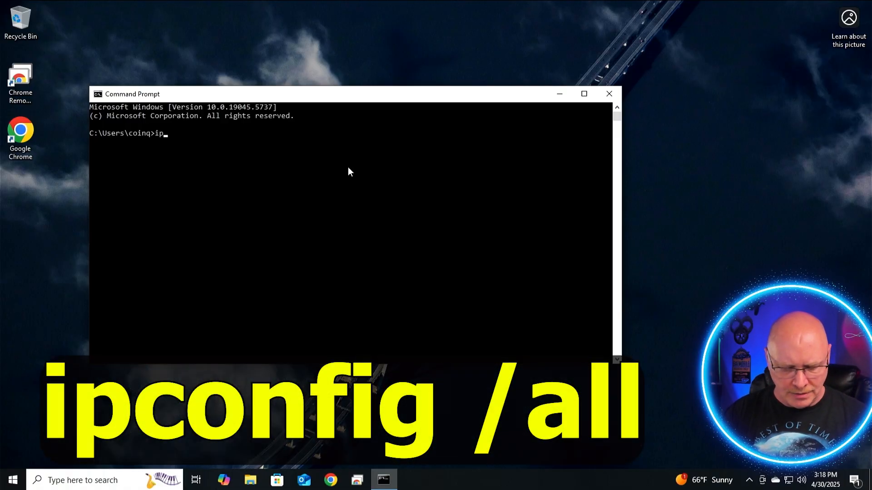
pyautogui.write('config')
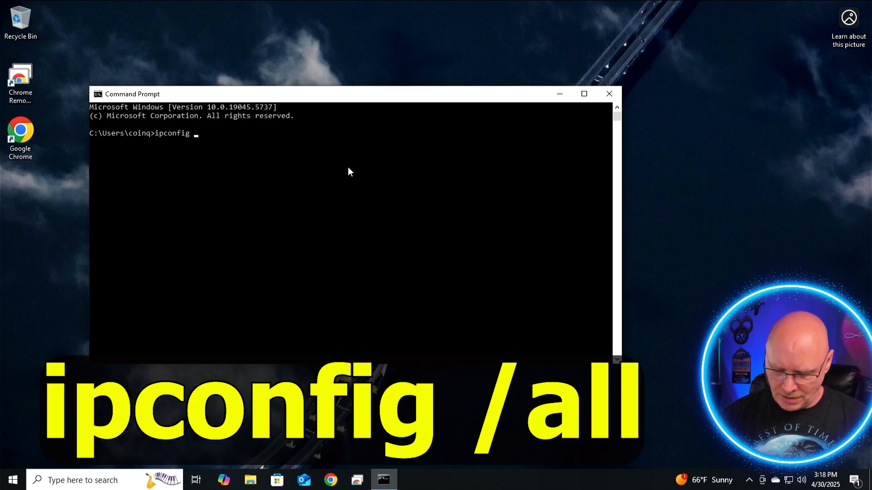
pyautogui.write(' /all')
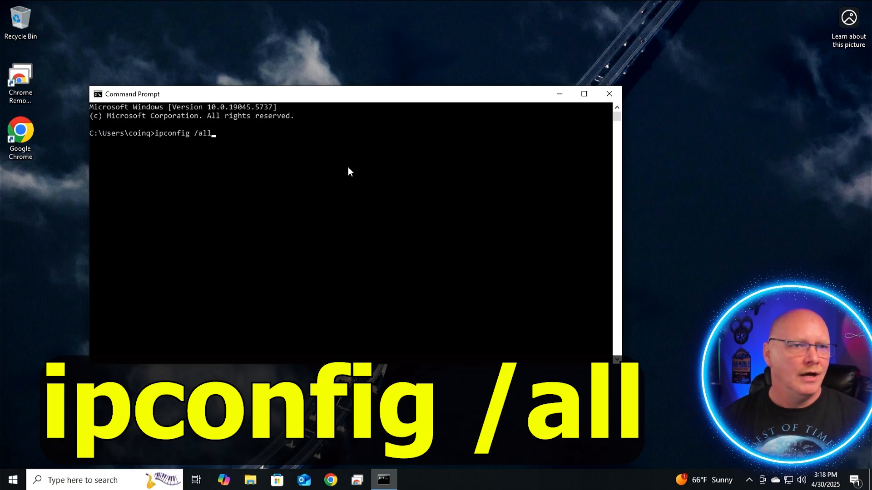
pyautogui.press('Return')
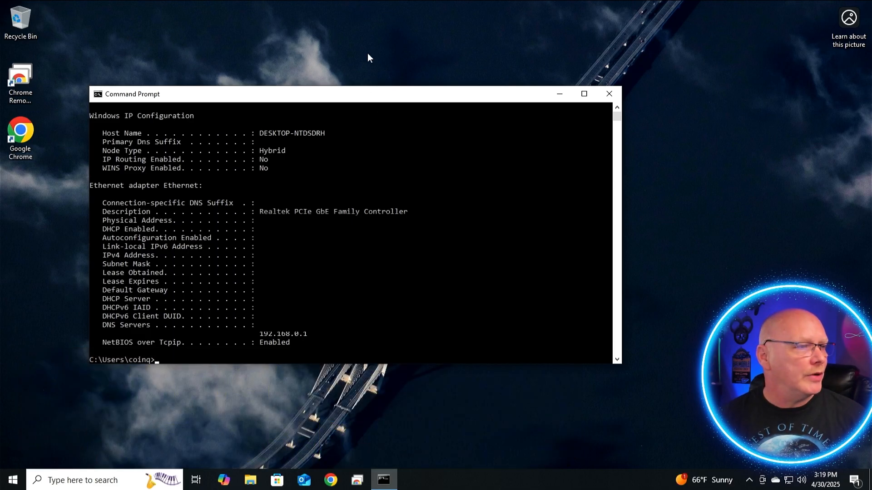
pyautogui.click(608, 94)
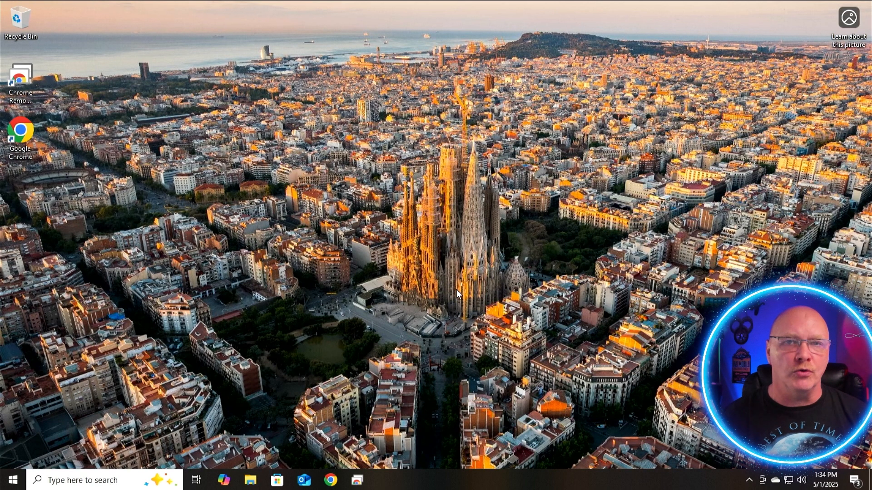
# Switch to Google Chrome and open the Google home page
pyautogui.click(330, 480)
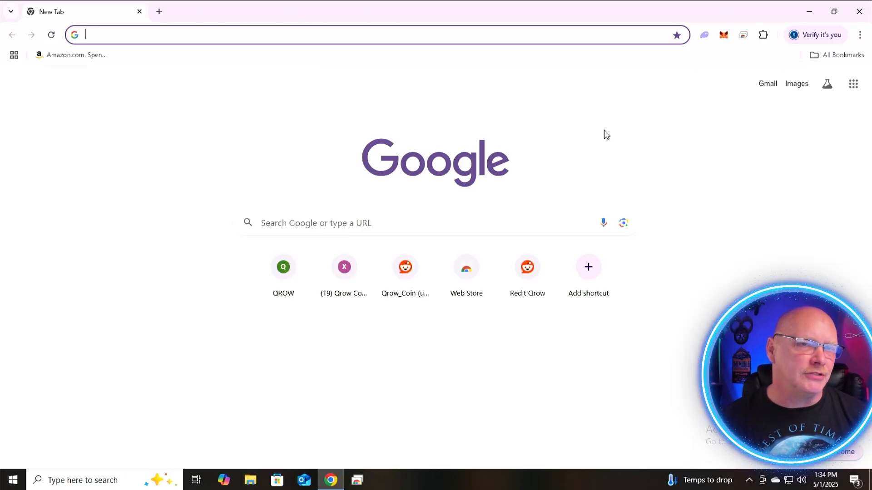
pyautogui.click(242, 35)
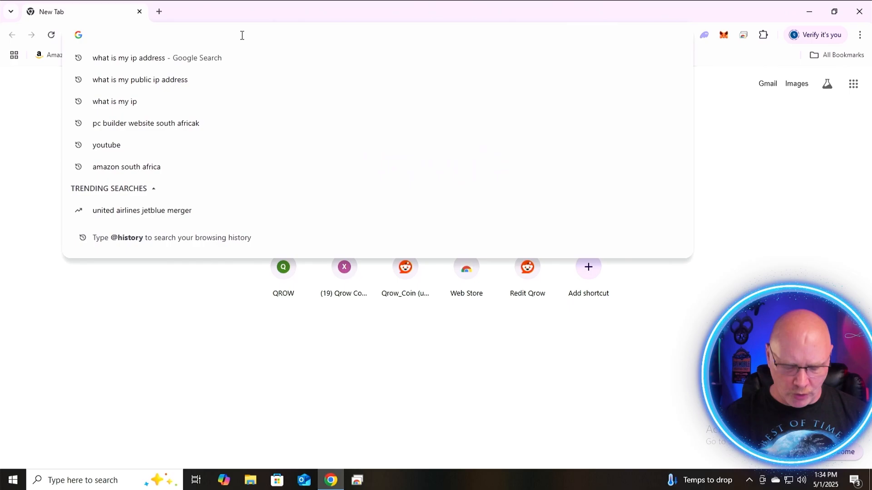
pyautogui.write('GOOGLE.com')
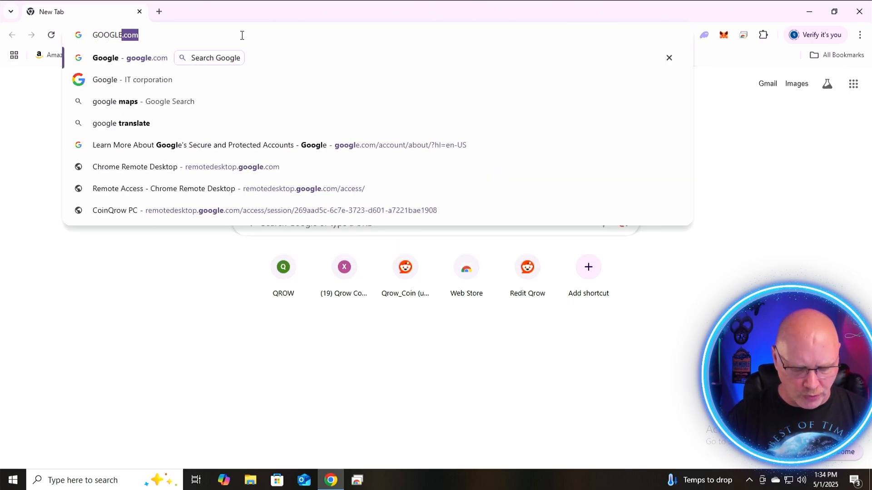
pyautogui.press('Return')
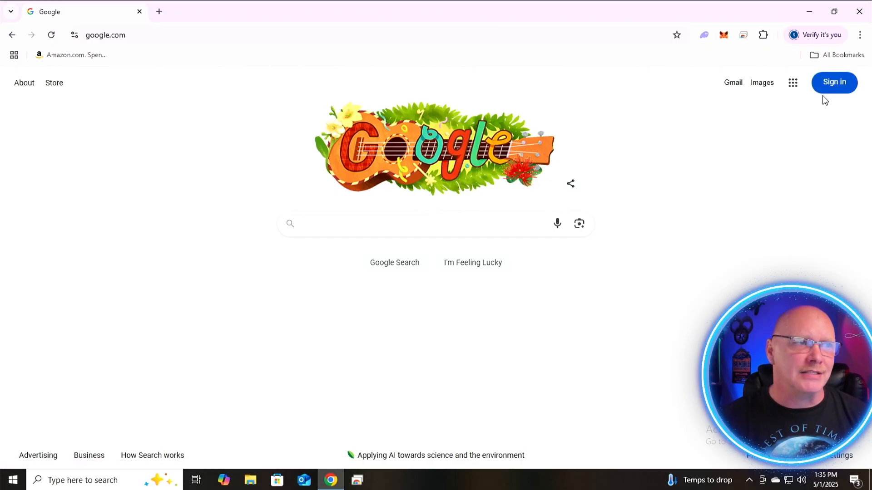
# Start creating a new Google account for personal use instead of signing in with the listed account
pyautogui.click(844, 87)
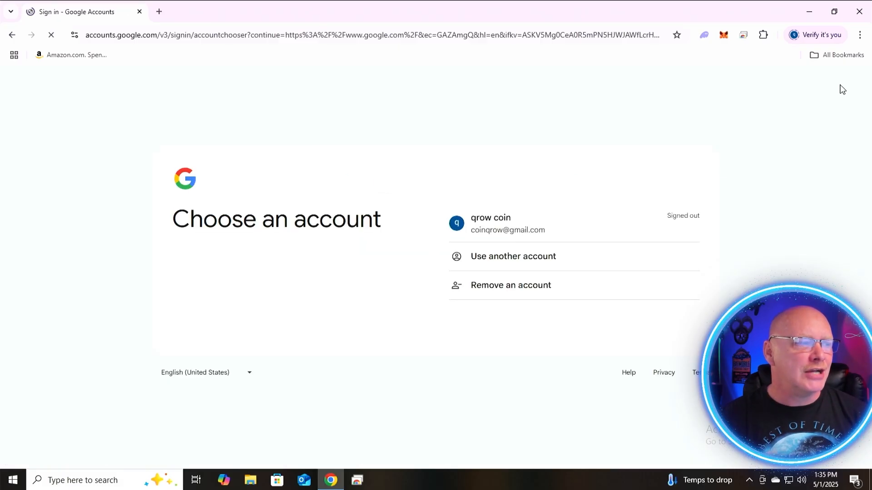
pyautogui.click(499, 256)
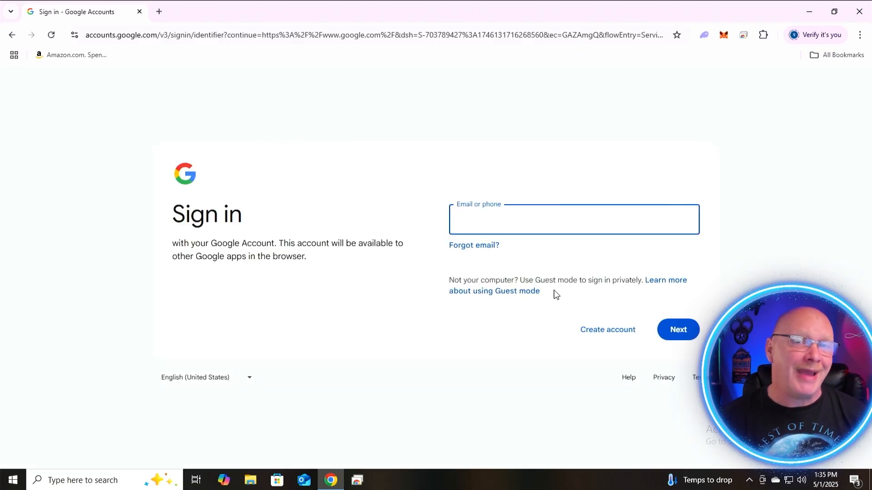
pyautogui.click(599, 335)
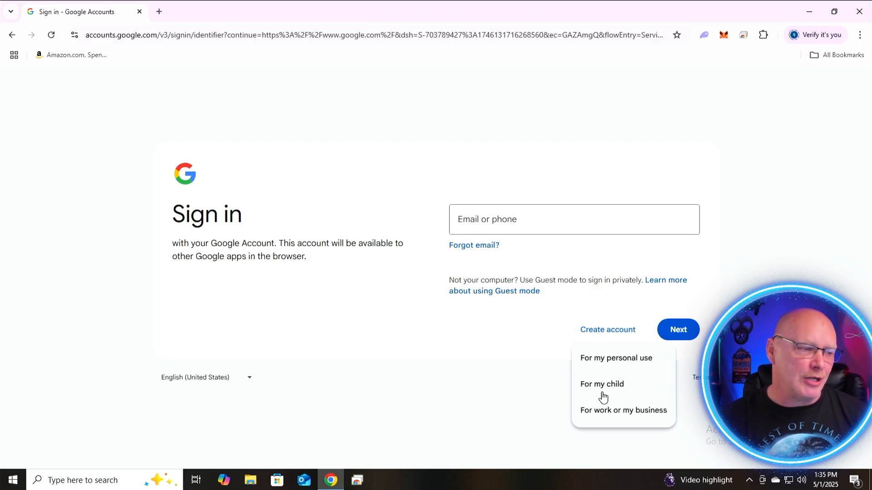
pyautogui.click(623, 366)
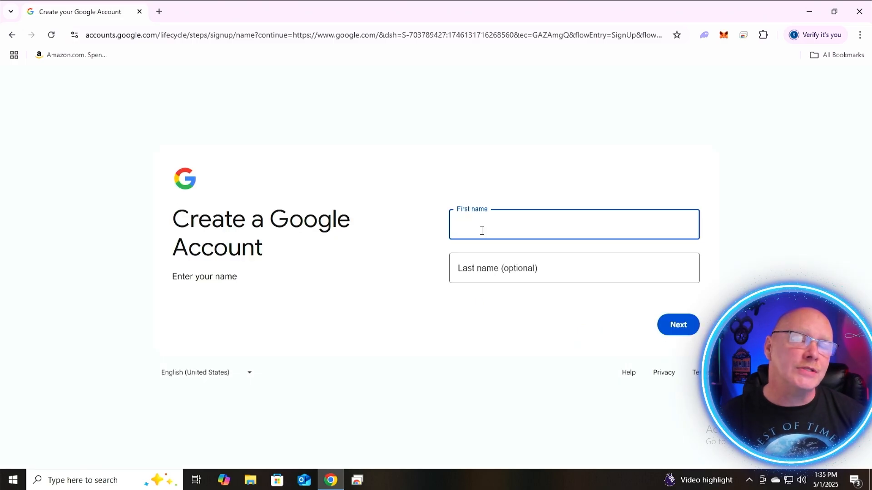
# Enter RemotePC2 as the account's first name and complete the basic information with the date of birth and gender
pyautogui.write('RemotePC2')
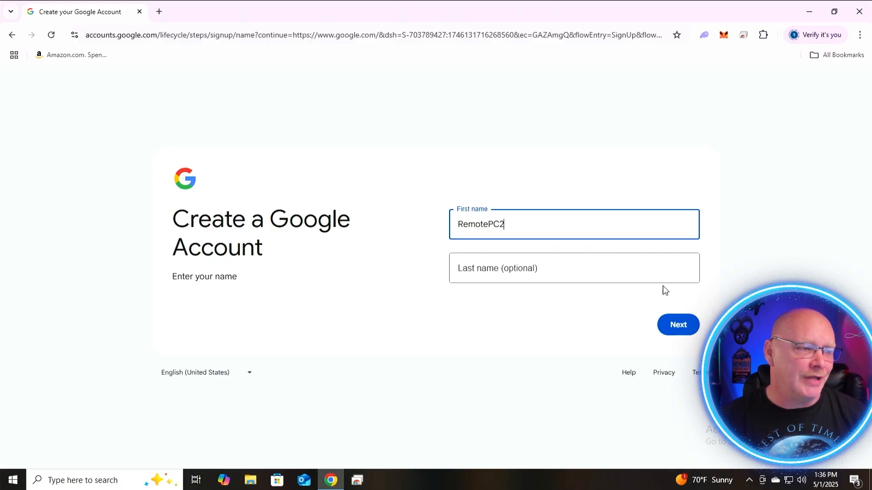
pyautogui.click(674, 324)
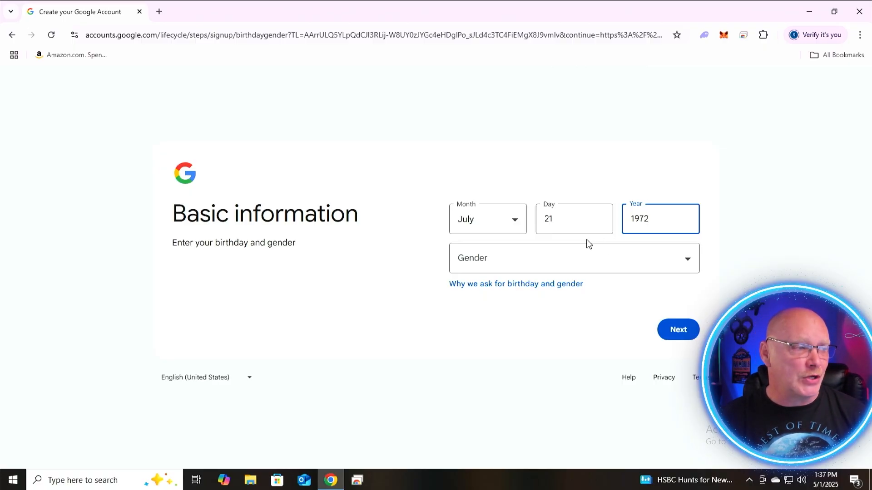
pyautogui.click(631, 259)
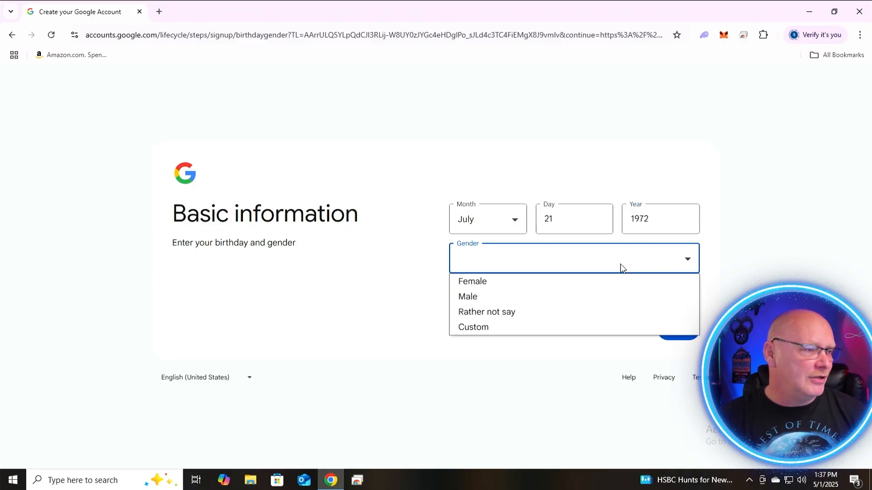
pyautogui.click(493, 300)
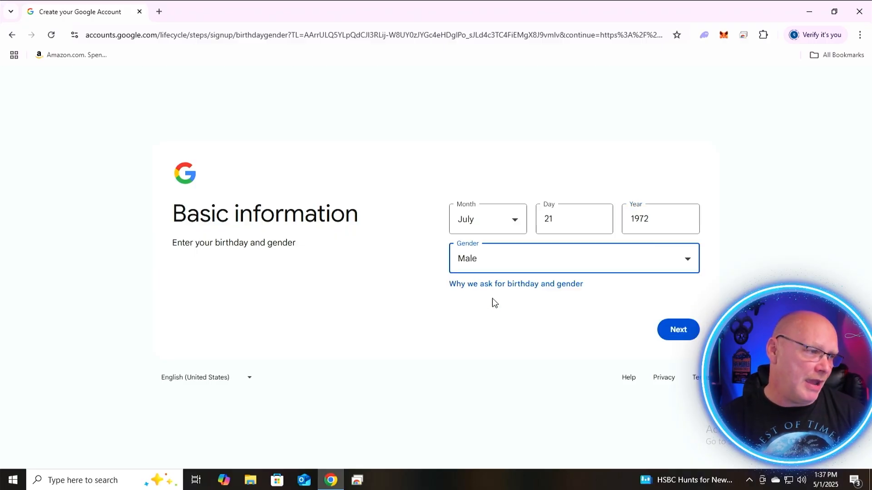
pyautogui.click(686, 336)
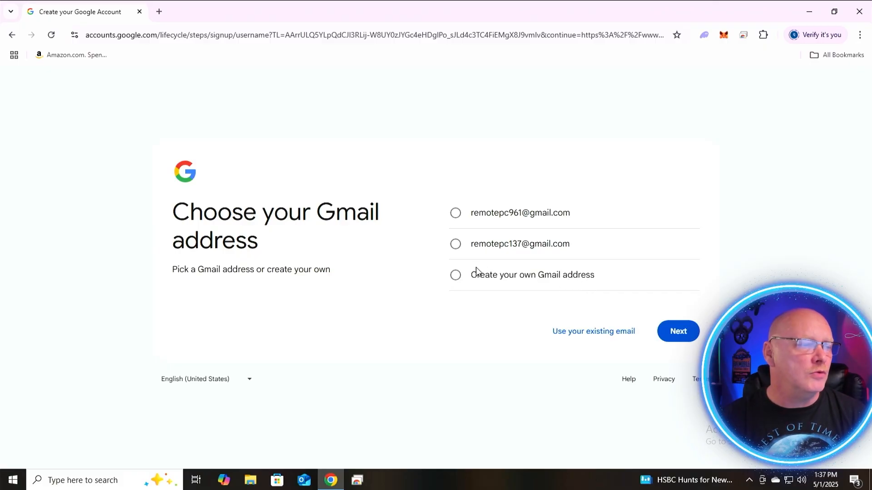
# Choose to create a custom Gmail address, enter the desired address name and submit it
pyautogui.click(456, 276)
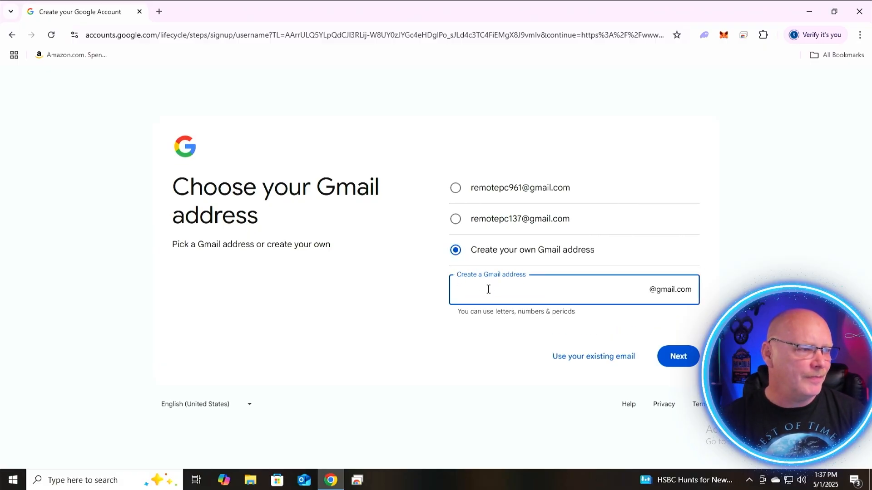
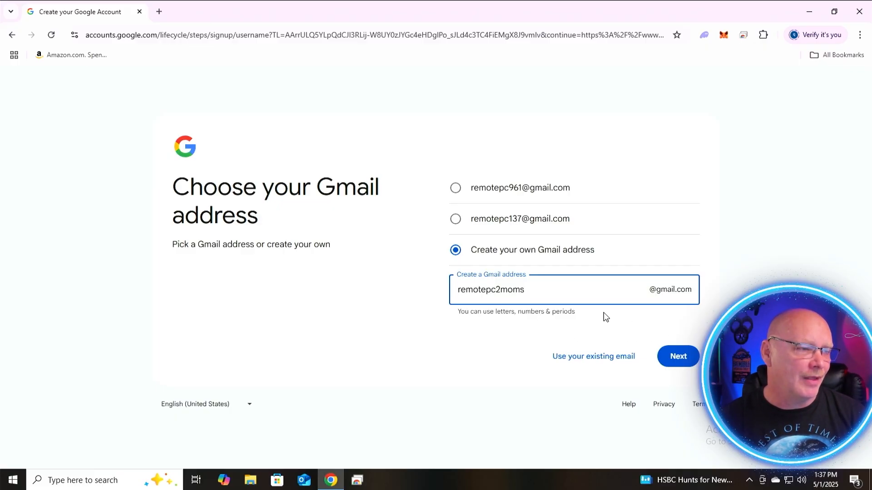
pyautogui.click(684, 356)
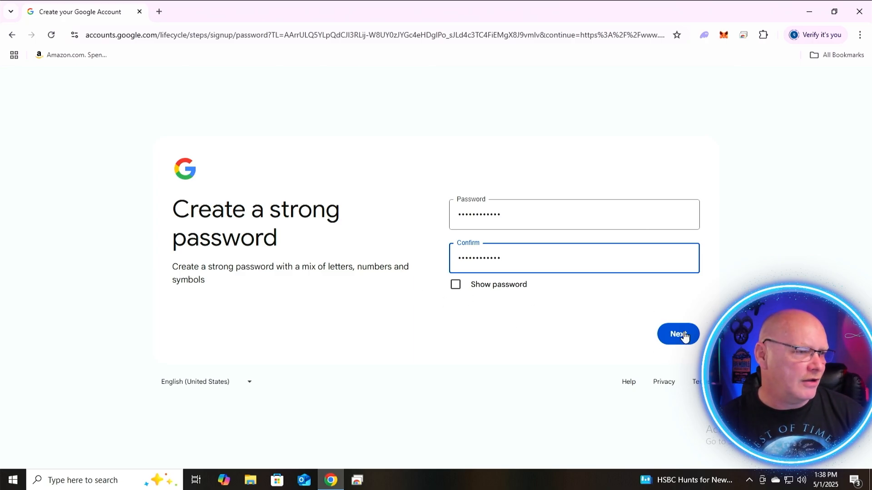
# Set the account password and verify the phone number with the verification code sent by text message
pyautogui.click(684, 335)
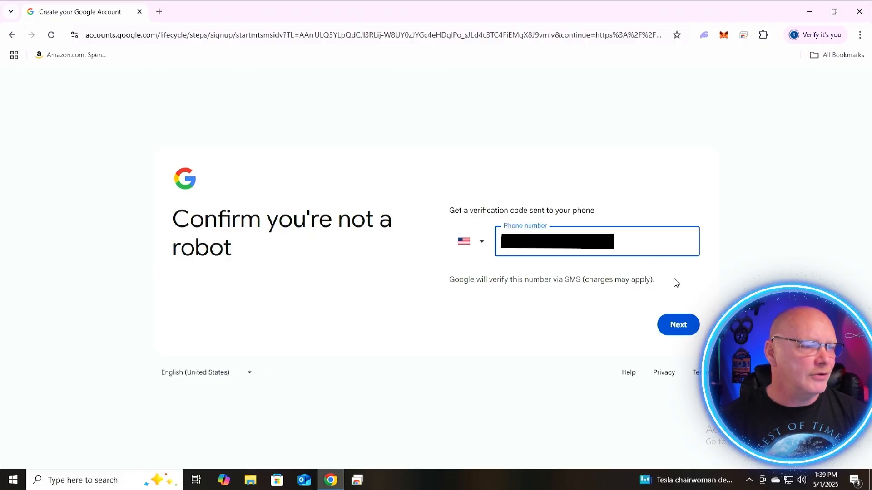
pyautogui.click(672, 326)
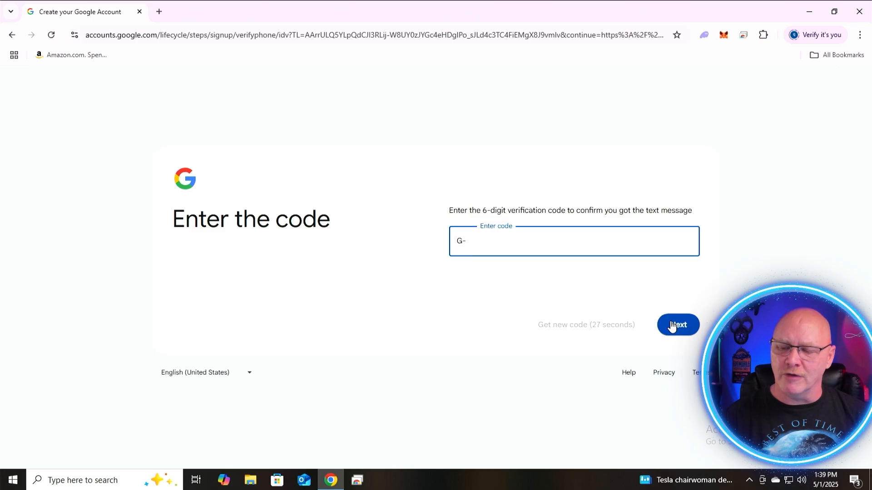
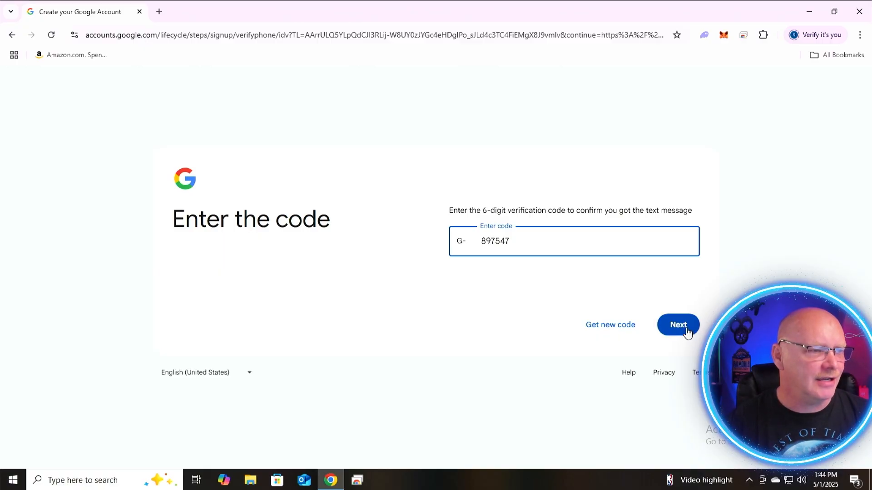
pyautogui.click(686, 329)
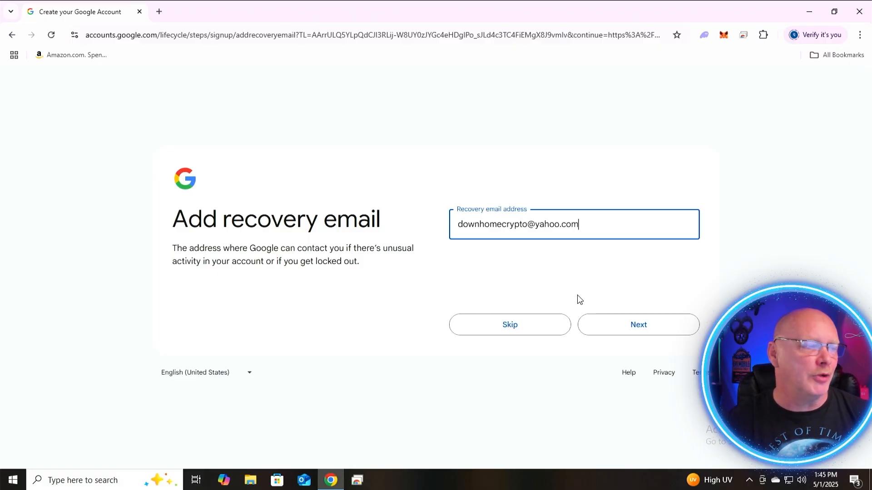
# Add the recovery email address, then accept the privacy terms and confirm personalization to create the account
pyautogui.click(633, 328)
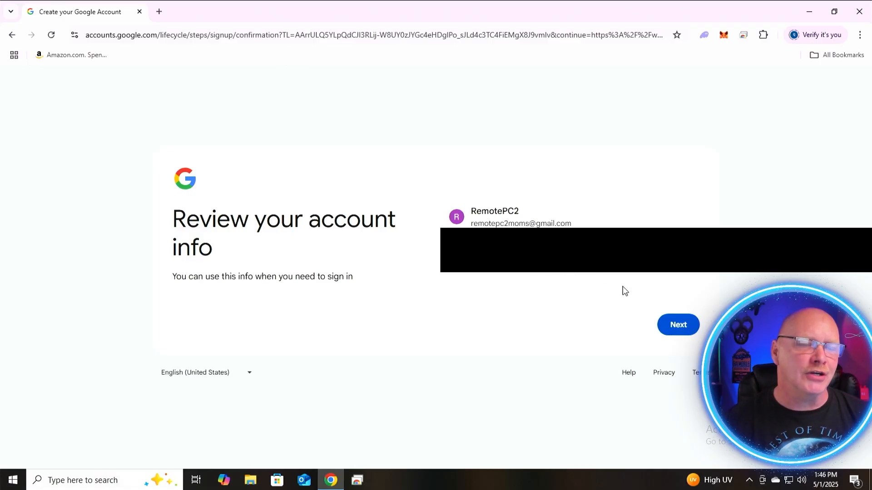
pyautogui.click(670, 325)
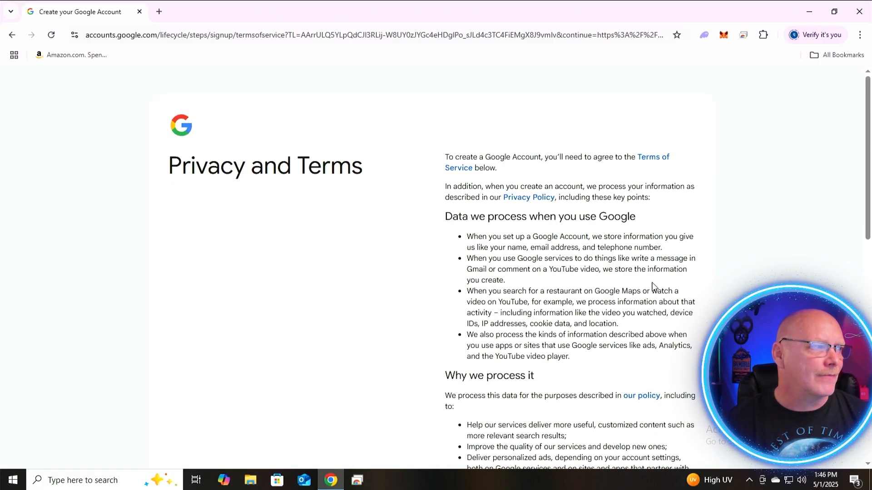
pyautogui.scroll(-5, 651, 272)
pyautogui.scroll(-7, 651, 272)
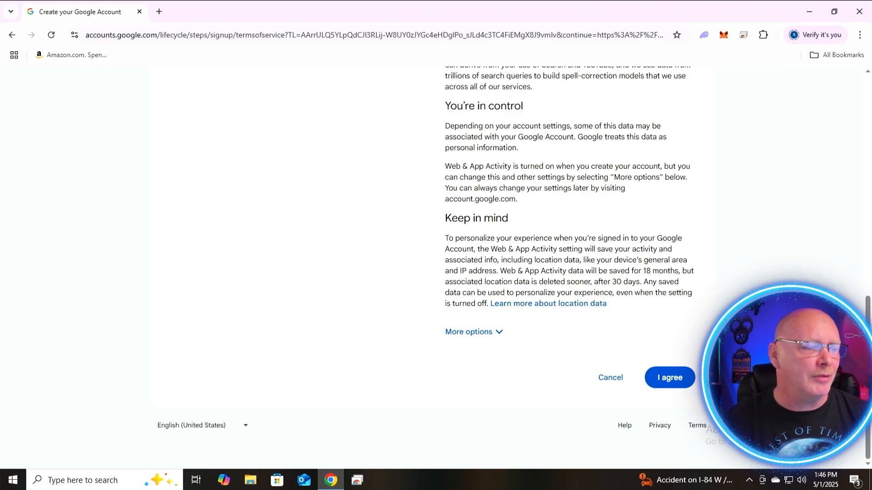
pyautogui.click(665, 380)
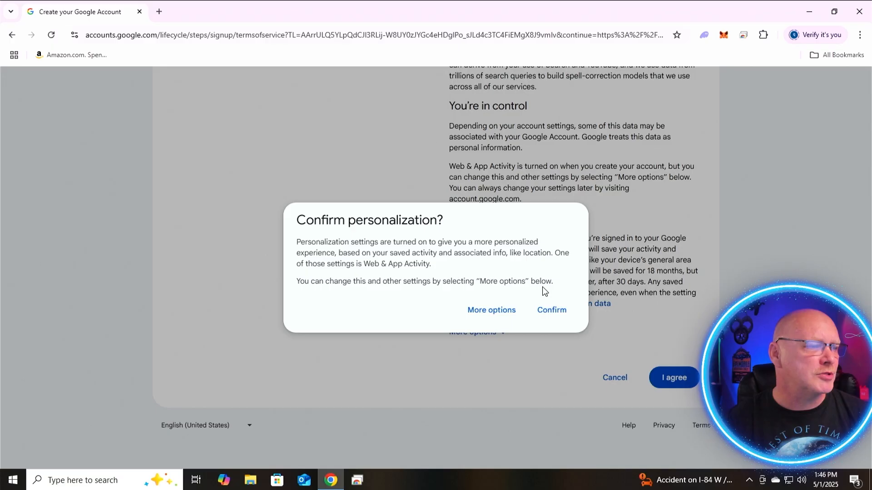
pyautogui.click(547, 311)
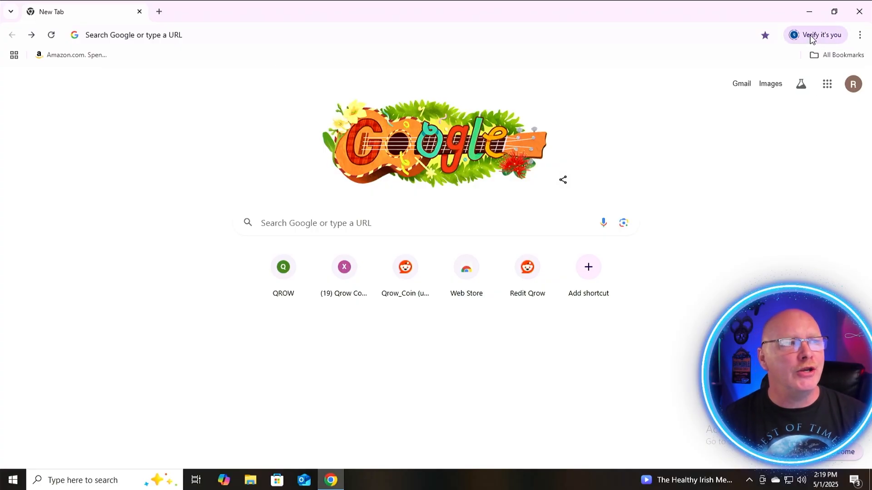
# Find the Chrome Remote Desktop extension in the Chrome Web Store and add it to Chrome
pyautogui.click(858, 36)
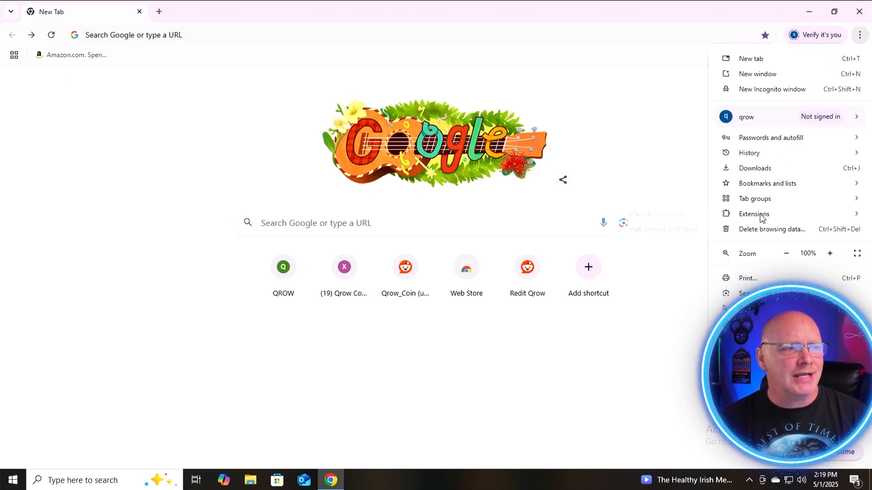
pyautogui.moveTo(762, 218)
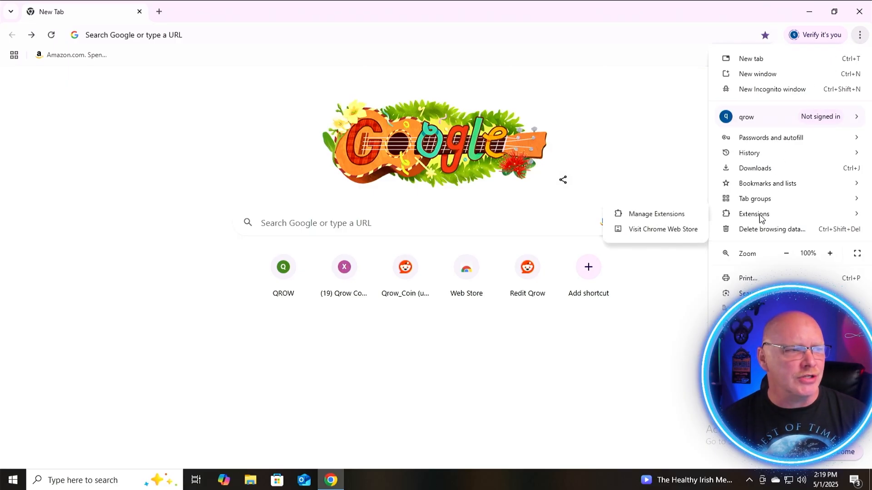
pyautogui.click(646, 229)
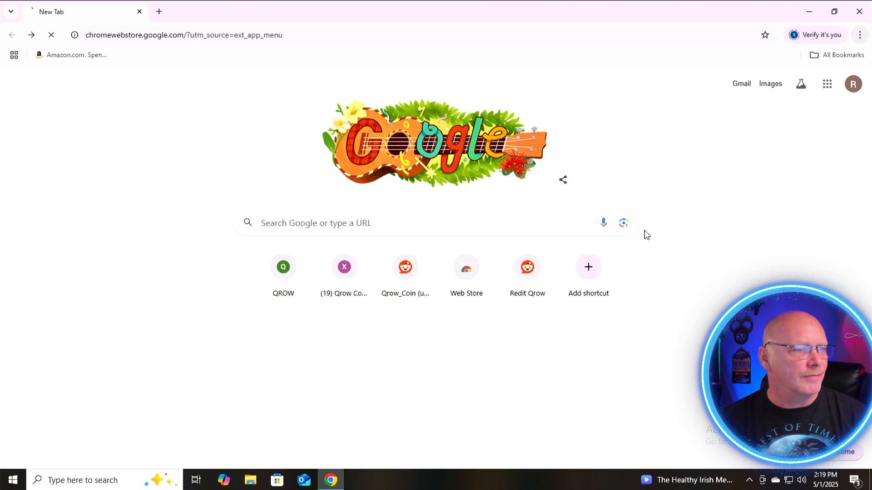
pyautogui.write('chrome remote desktop')
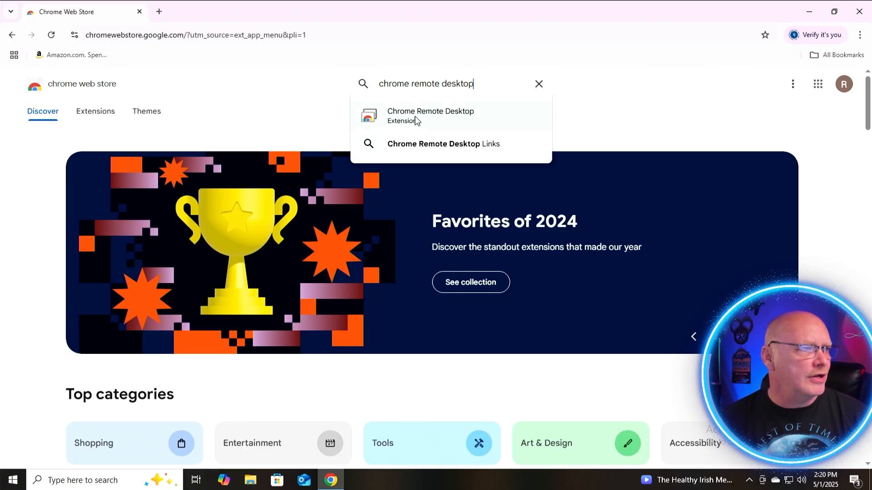
pyautogui.click(392, 116)
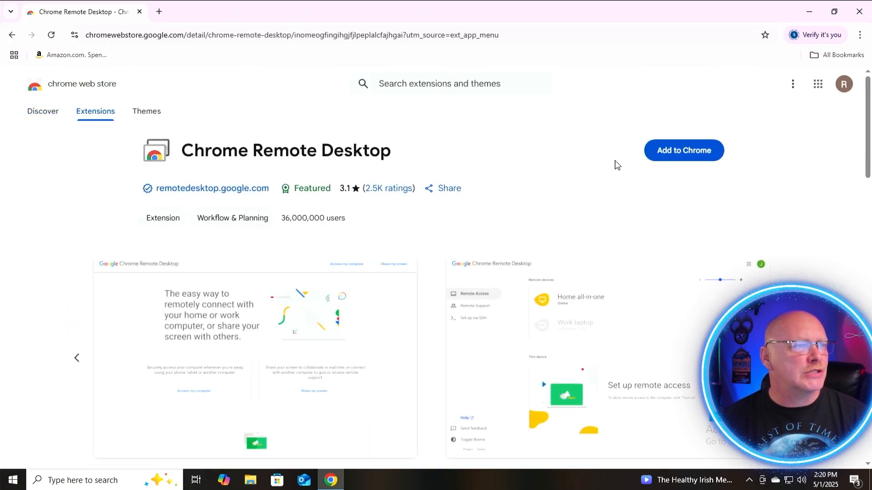
pyautogui.click(687, 157)
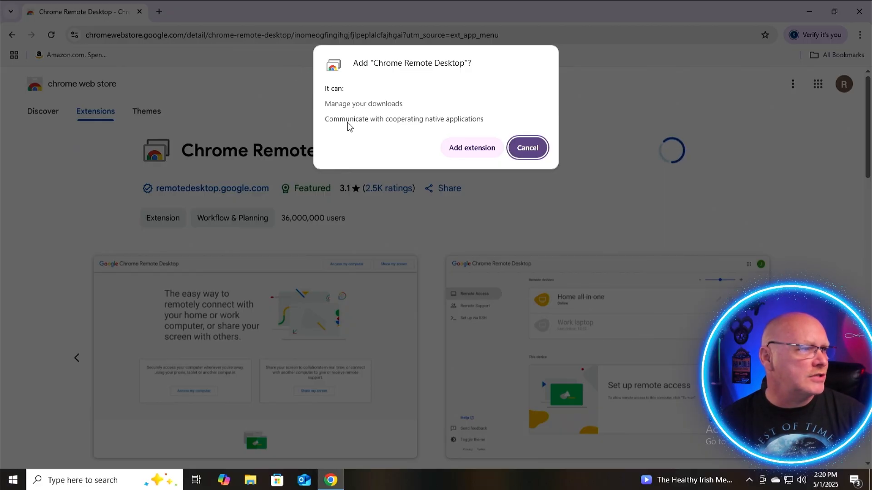
pyautogui.click(473, 148)
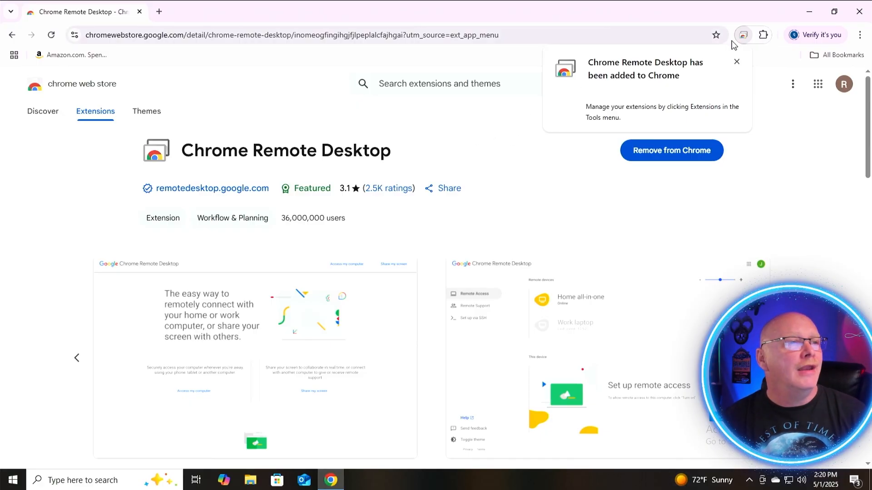
# Check that the Chrome Remote Desktop extension is pinned, and open it
pyautogui.click(763, 36)
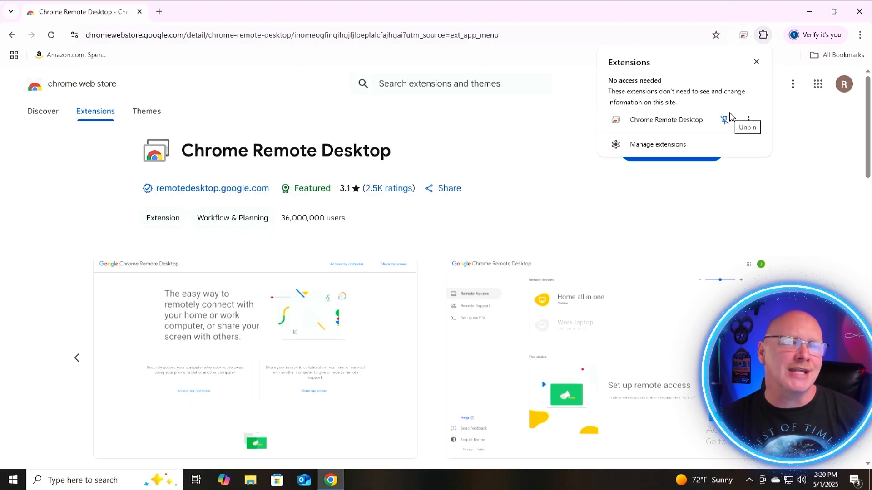
pyautogui.click(768, 34)
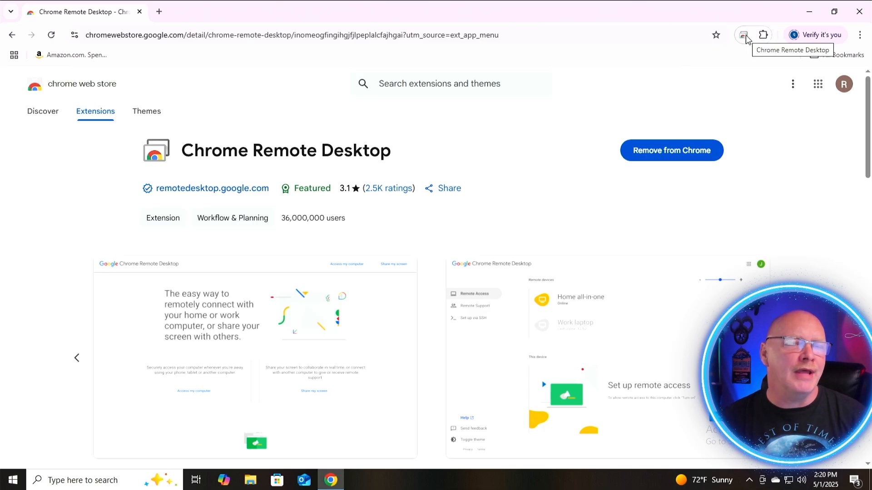
pyautogui.click(744, 35)
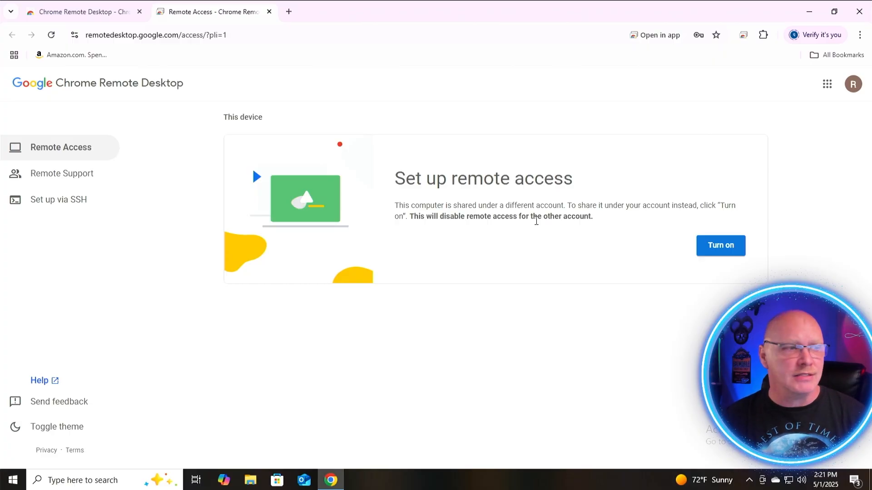
# Turn on remote access for this device and name the computer "Remote from Moms"
pyautogui.click(721, 248)
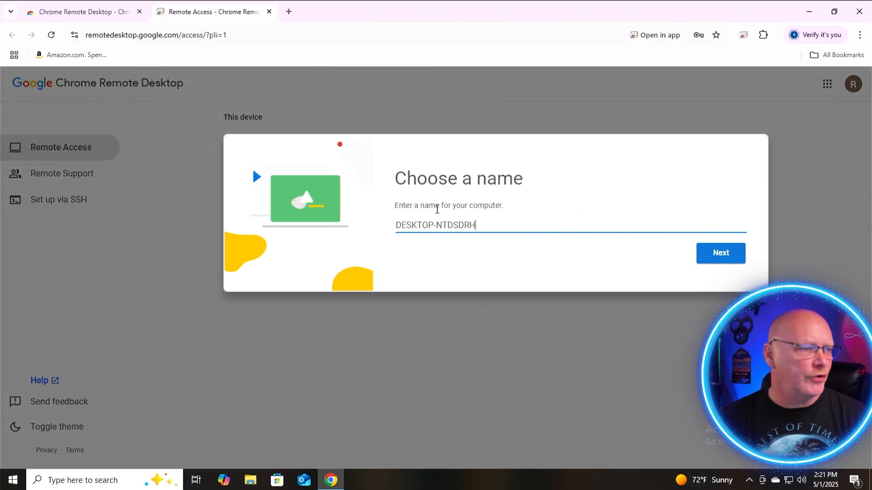
pyautogui.moveTo(486, 225); pyautogui.dragTo(366, 235)
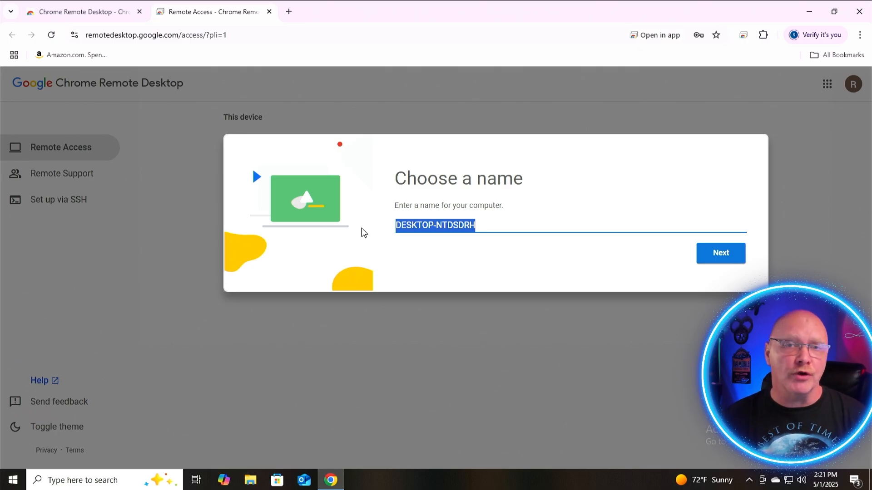
pyautogui.write('Remote')
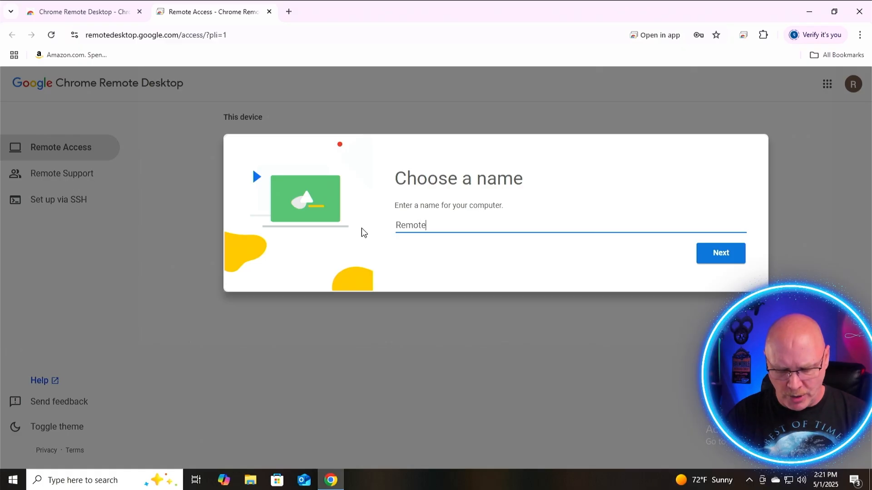
pyautogui.write(' from Moms')
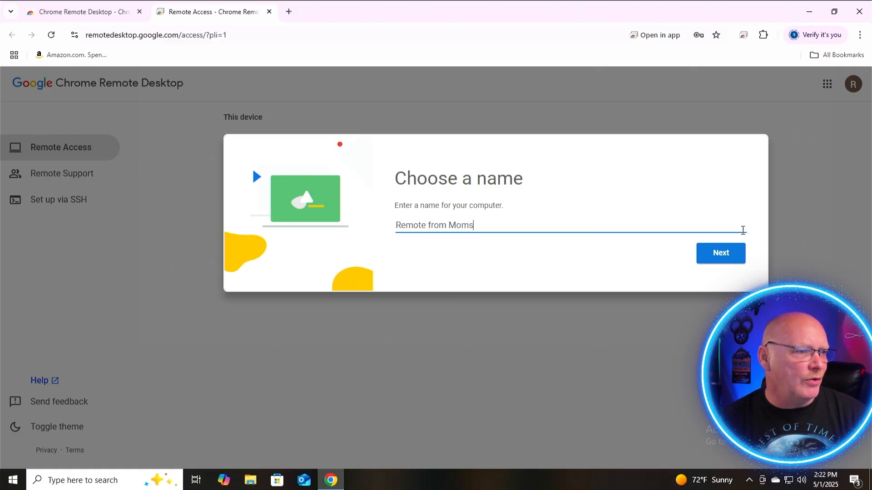
pyautogui.click(726, 256)
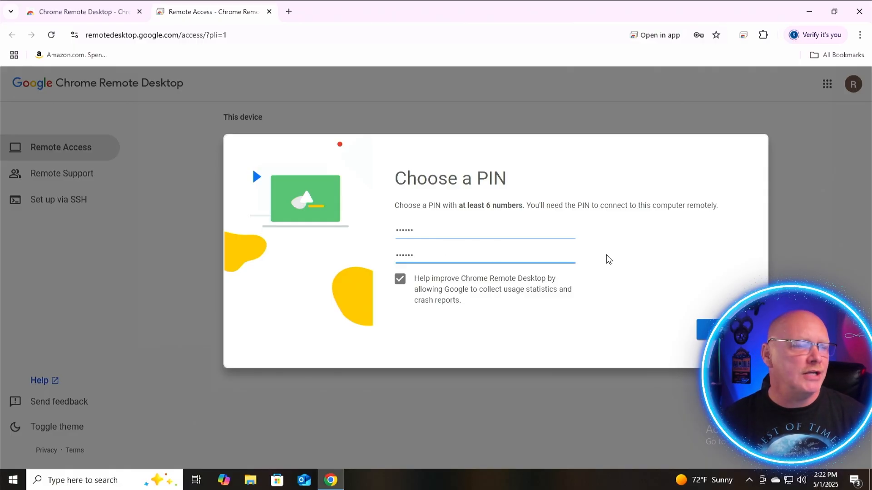
# Submit the remote access PIN and allow Google's remoting host to make changes to the device
pyautogui.click(704, 329)
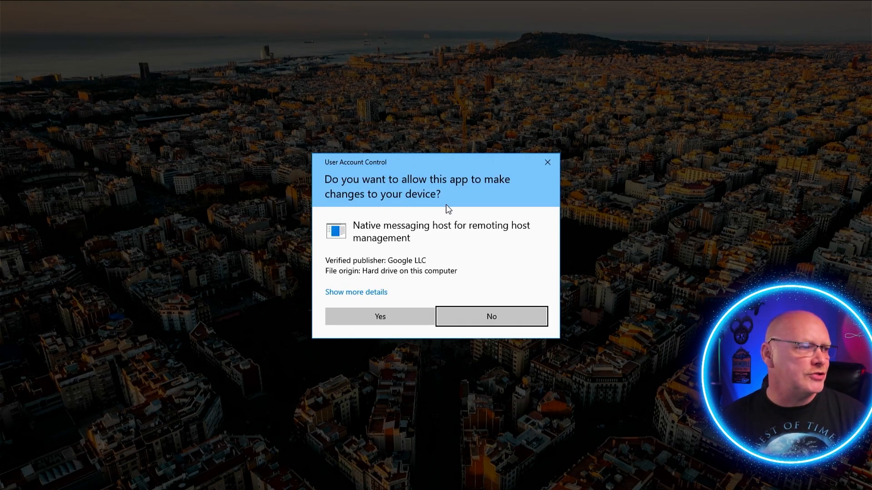
pyautogui.click(392, 317)
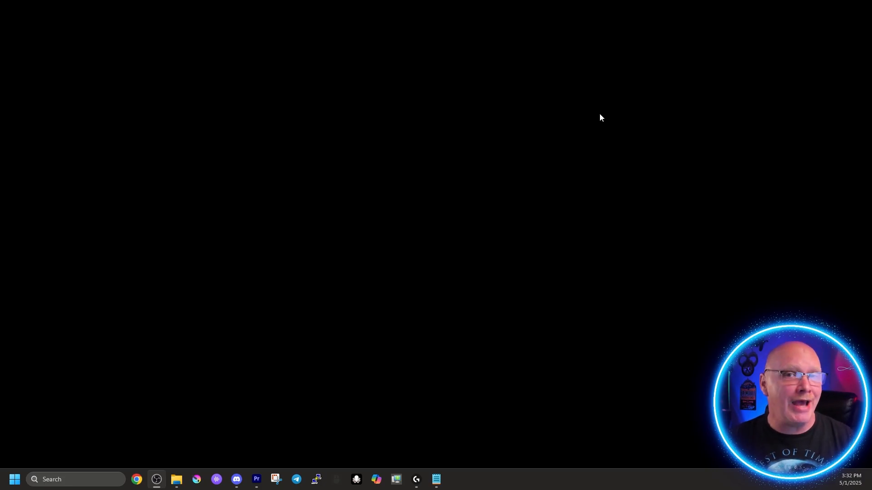
# Open Chrome on the other computer, add a new profile and choose to sign in to it
pyautogui.click(138, 480)
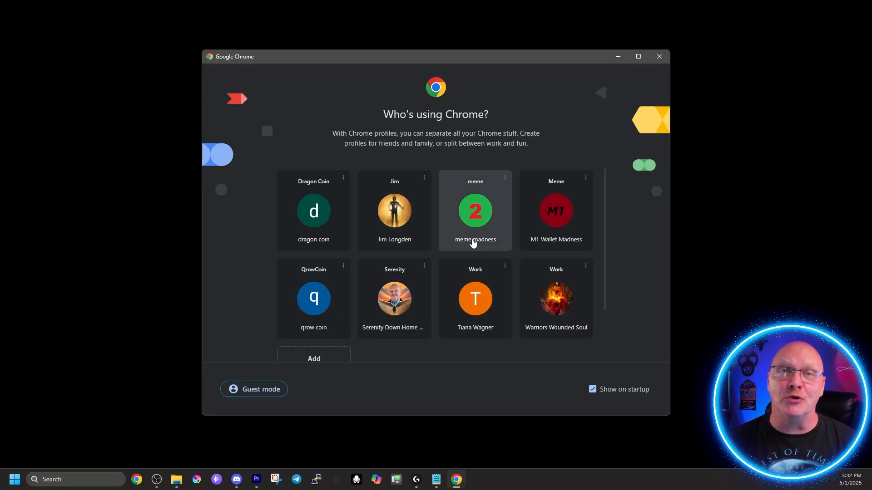
pyautogui.scroll(-2, 484, 243)
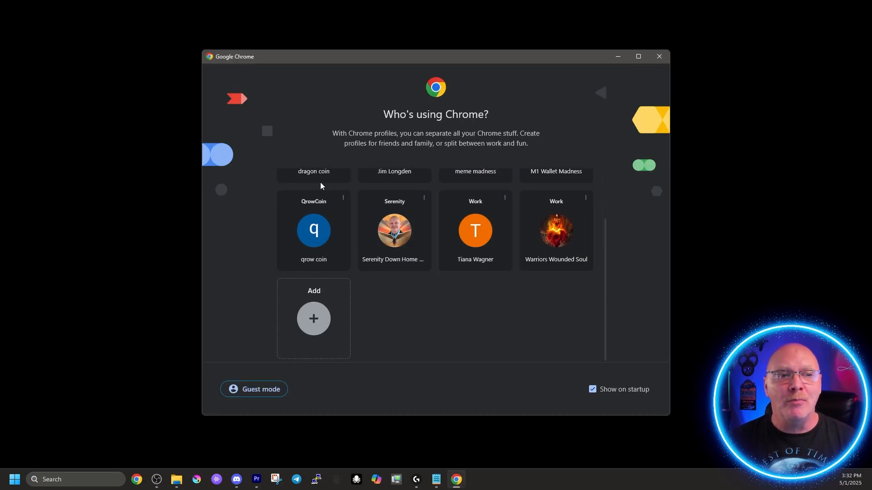
pyautogui.click(317, 317)
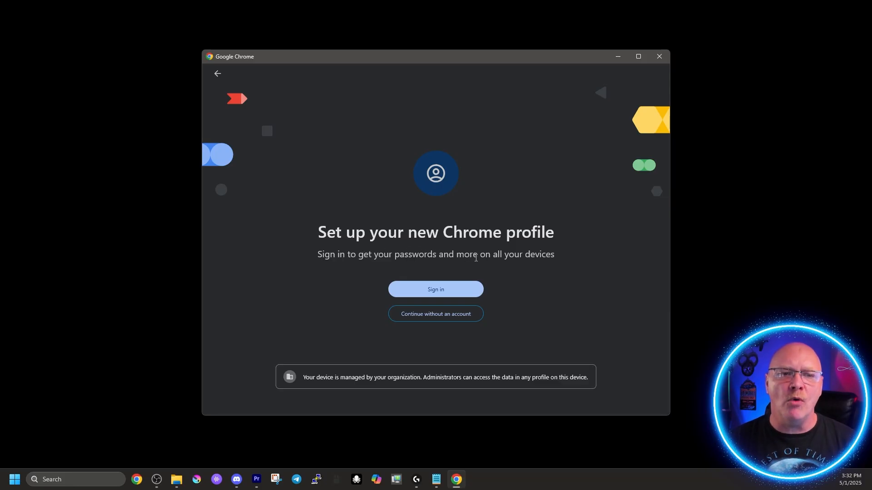
pyautogui.click(436, 288)
# Sign in with the new Google account's email and password, and turn on sync for the profile
pyautogui.click(388, 235)
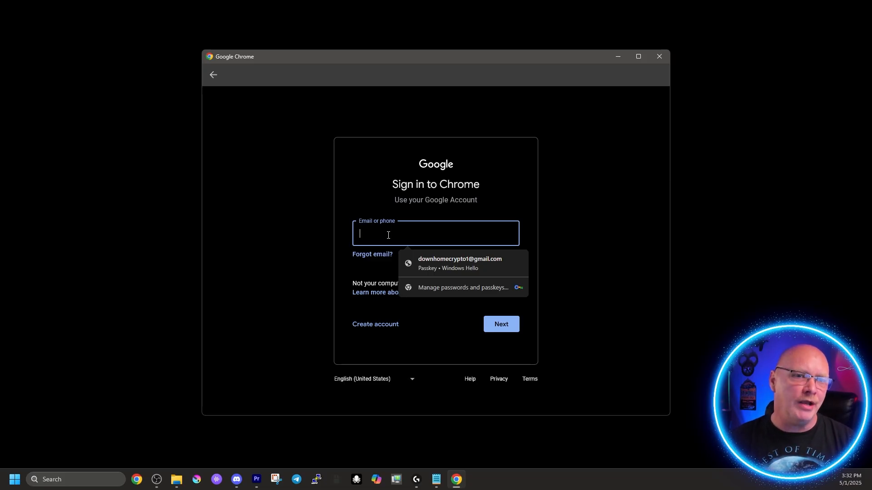
pyautogui.hotkey('ctrl', 'v')
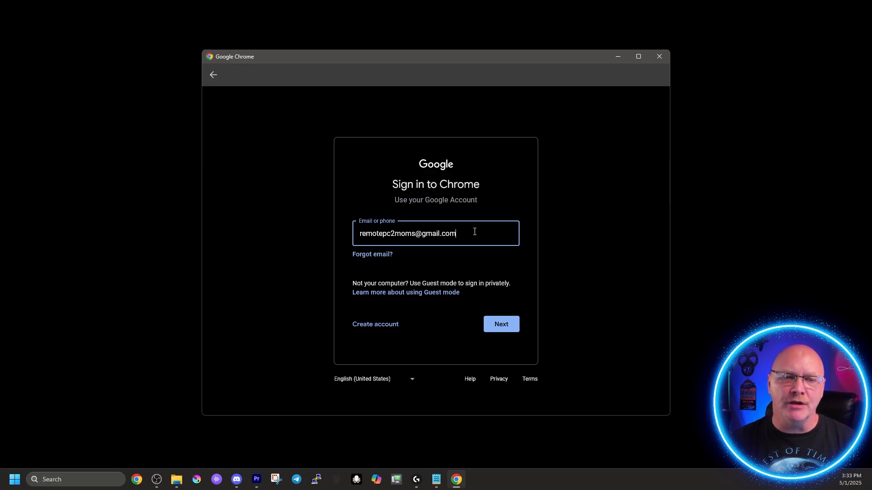
pyautogui.click(499, 325)
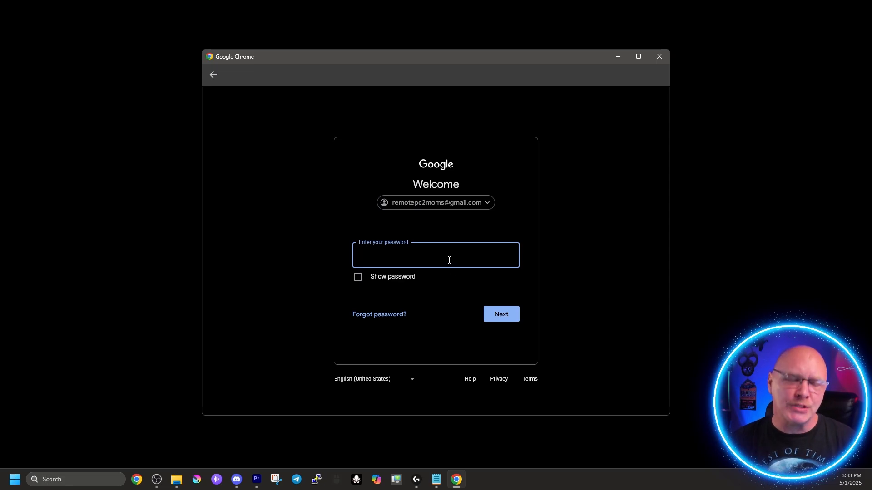
pyautogui.write('•')
pyautogui.write('••••••')
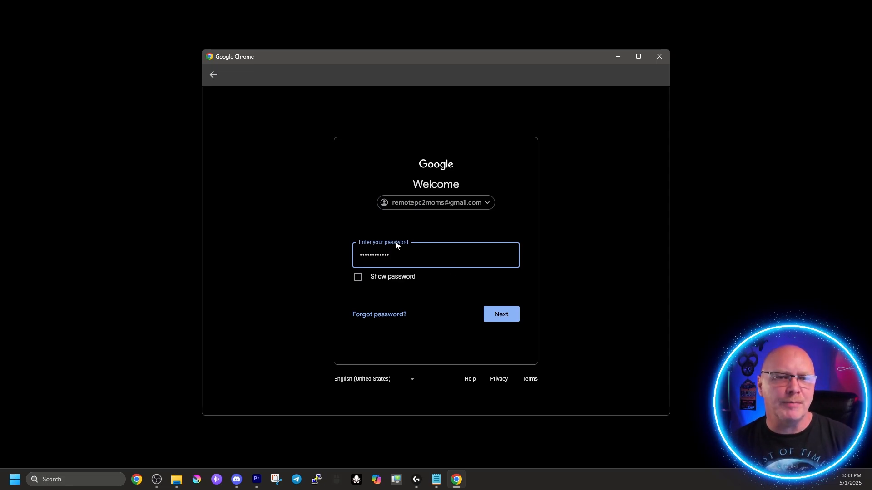
pyautogui.click(494, 313)
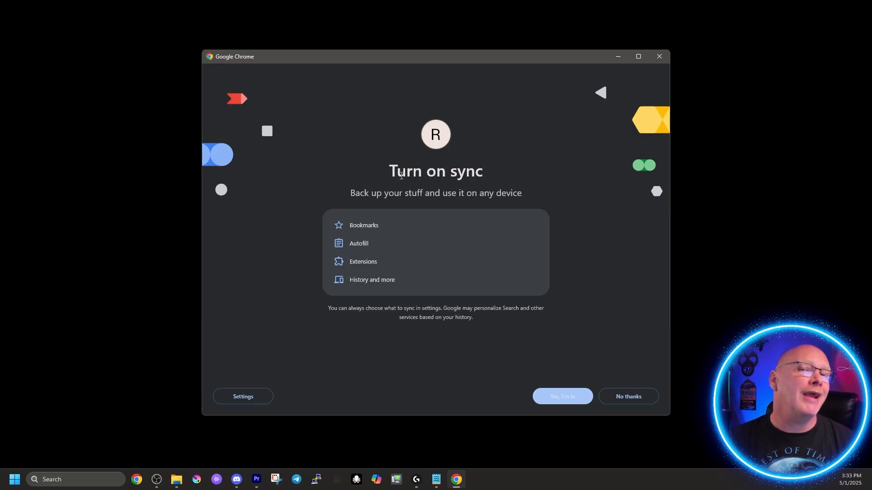
pyautogui.click(560, 397)
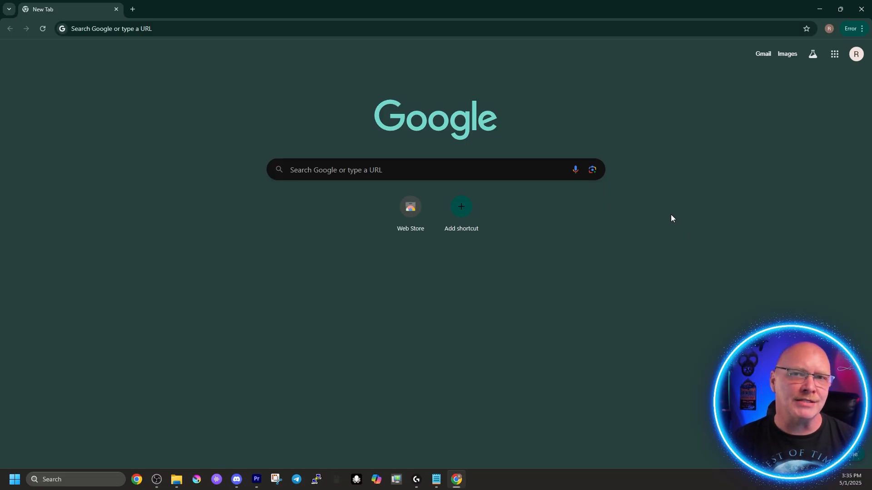
# Find Chrome Remote Desktop in the Chrome Web Store and add the extension to this profile
pyautogui.click(861, 30)
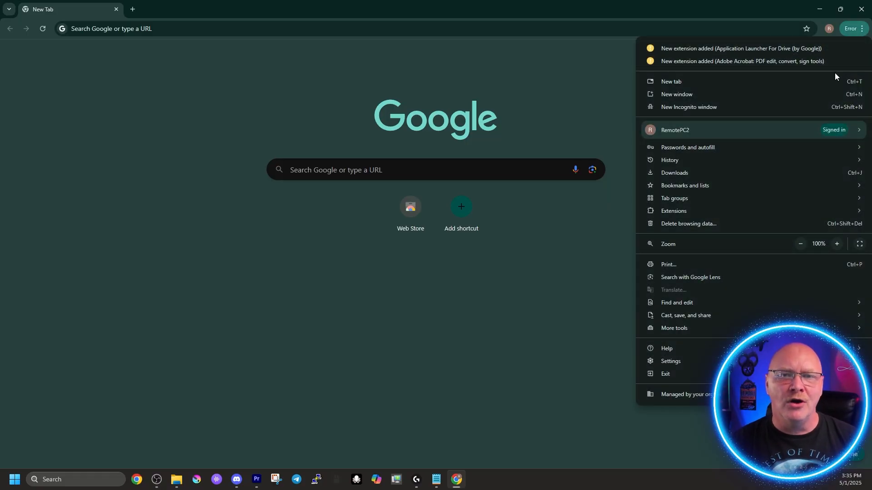
pyautogui.moveTo(706, 213)
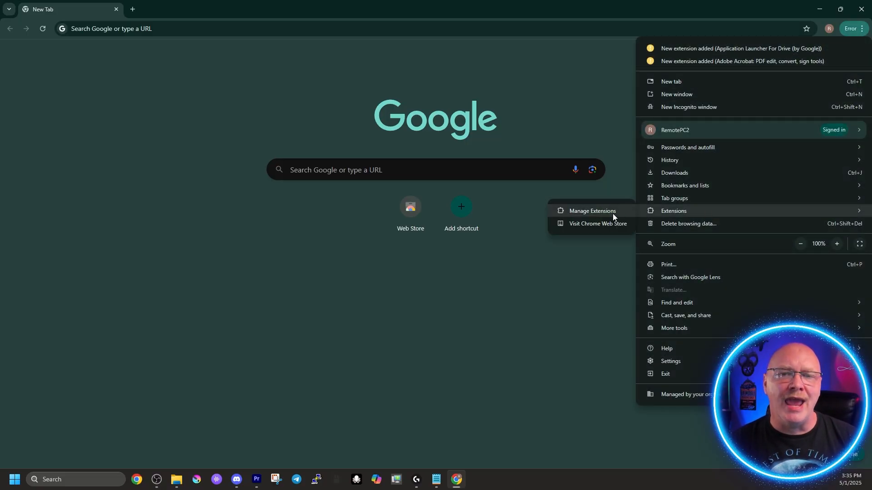
pyautogui.click(596, 224)
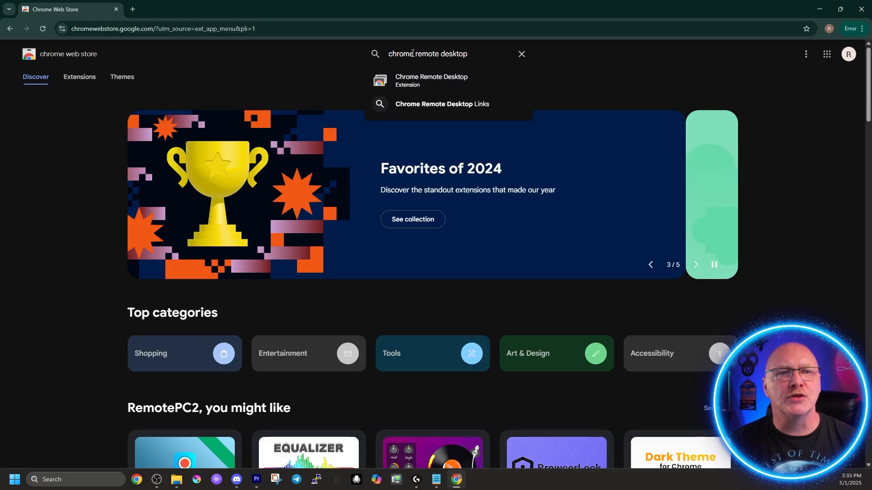
pyautogui.click(404, 81)
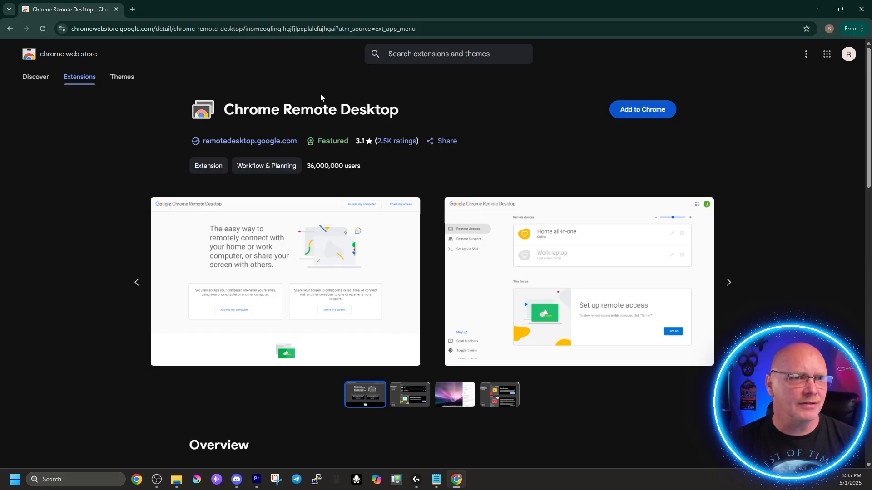
pyautogui.click(642, 109)
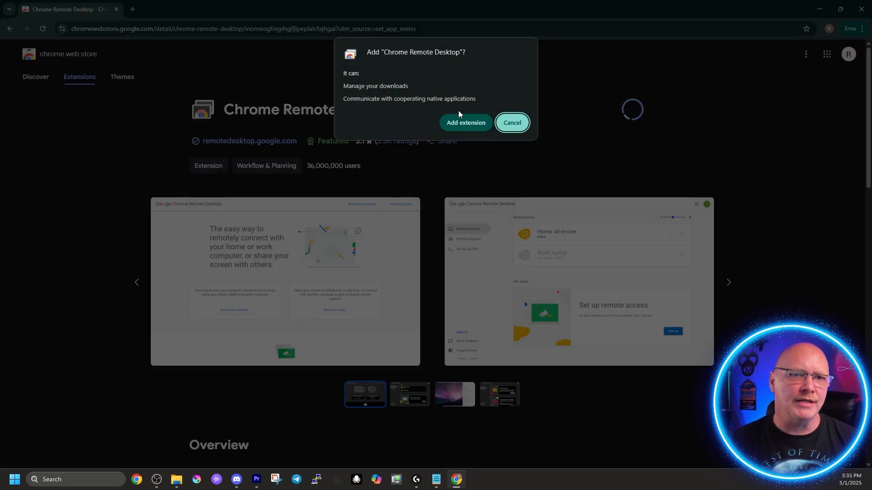
pyautogui.click(458, 121)
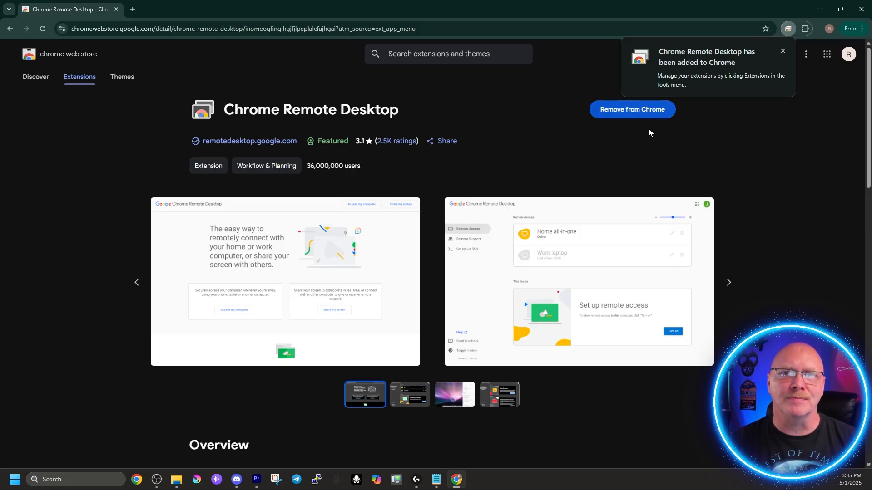
# Check the extension's pin setting, then open Chrome Remote Desktop and choose to access your own computer
pyautogui.click(804, 29)
pyautogui.click(772, 98)
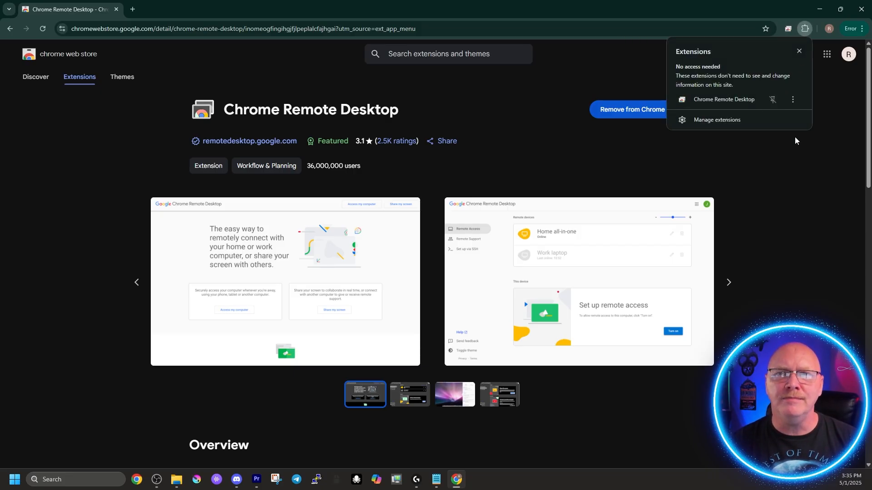
pyautogui.click(795, 139)
pyautogui.click(788, 29)
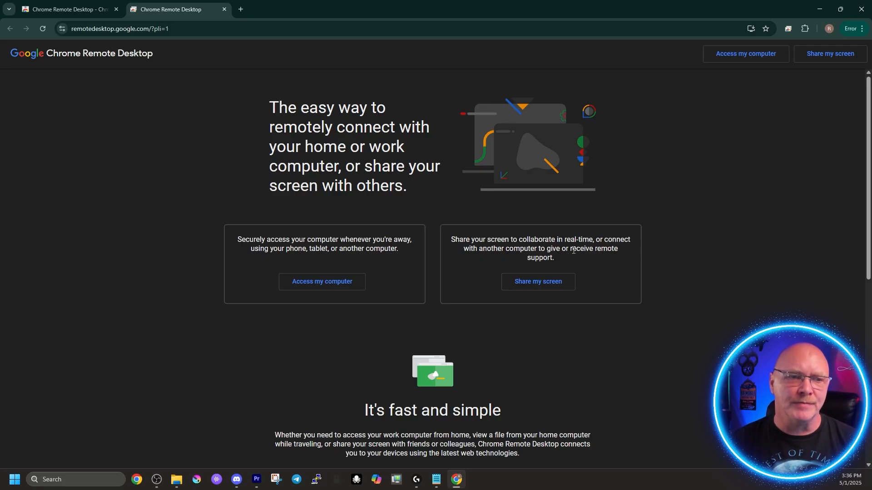
pyautogui.click(327, 282)
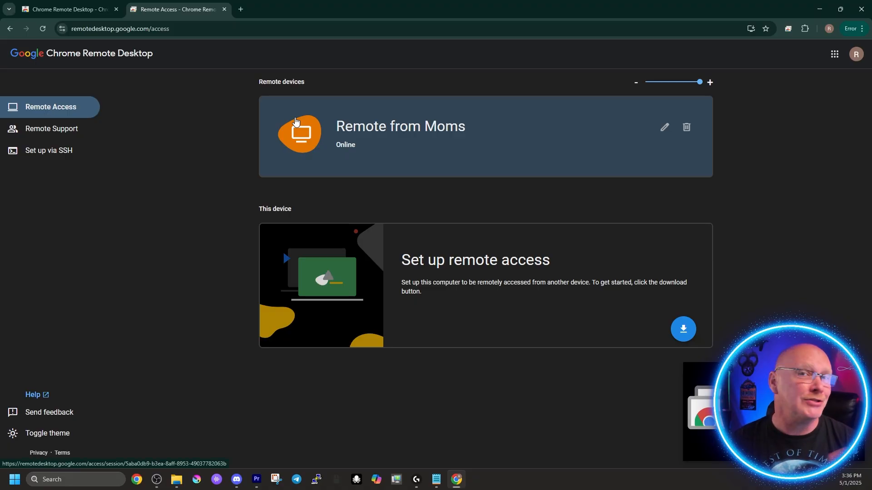
# Connect to the "Remote from Moms" device with its PIN, remembering it on this device but declining to save it as a Chrome password
pyautogui.click(310, 126)
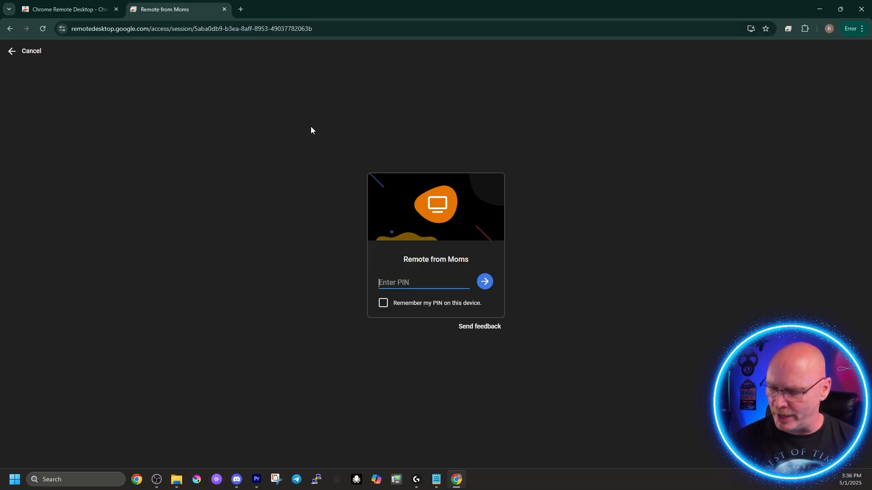
pyautogui.write('••••••')
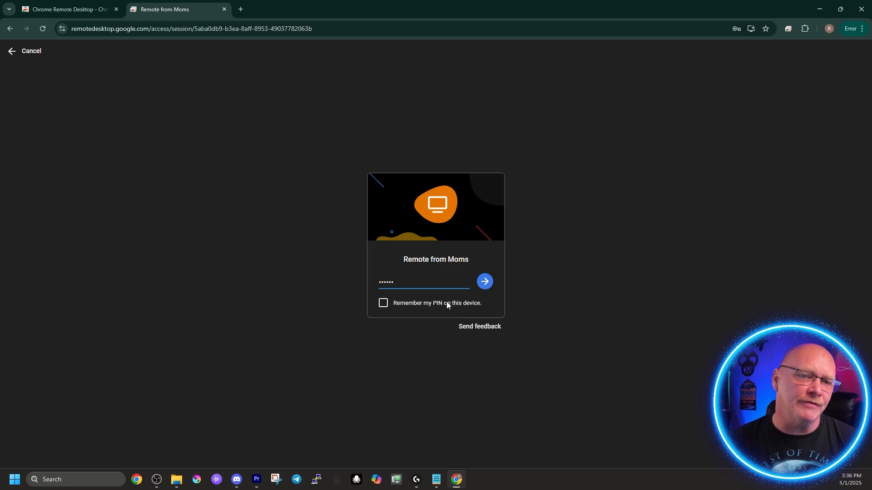
pyautogui.click(383, 304)
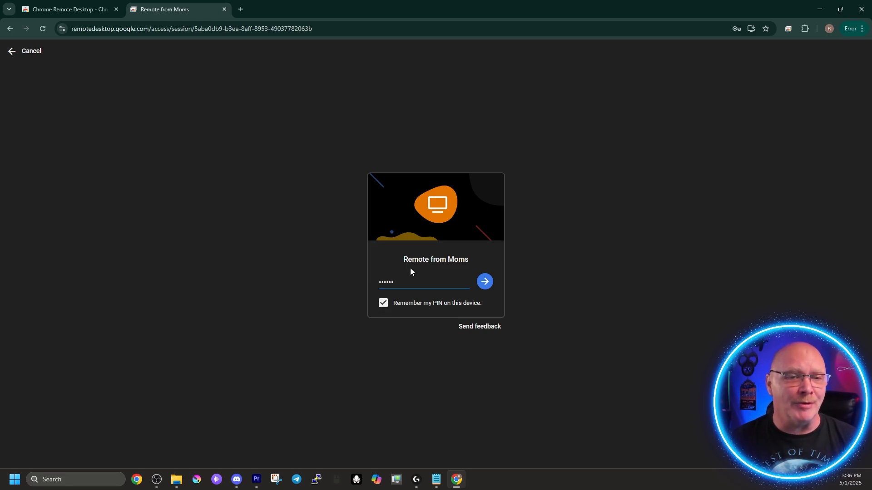
pyautogui.click(483, 282)
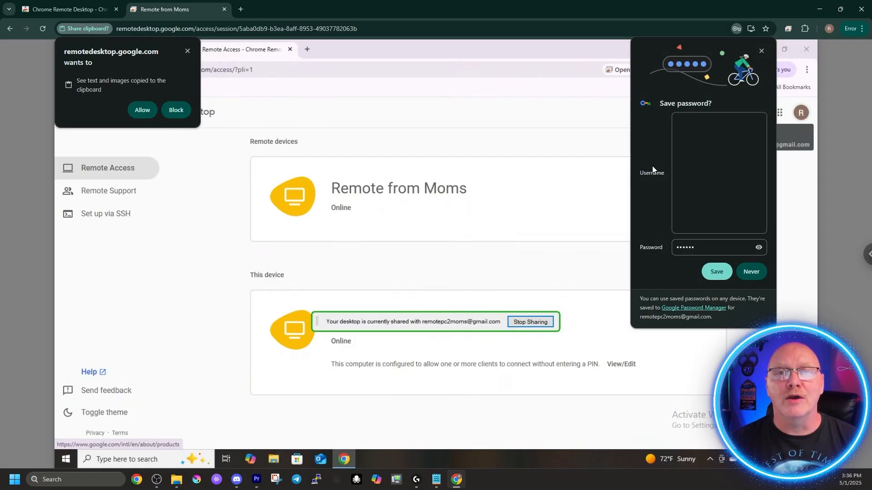
pyautogui.click(756, 273)
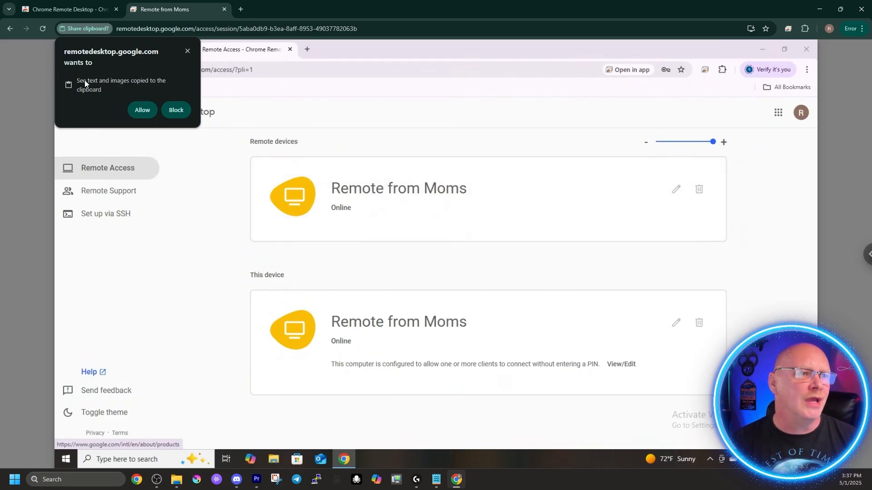
# Allow the remote session to access the clipboard and display it full screen
pyautogui.click(142, 108)
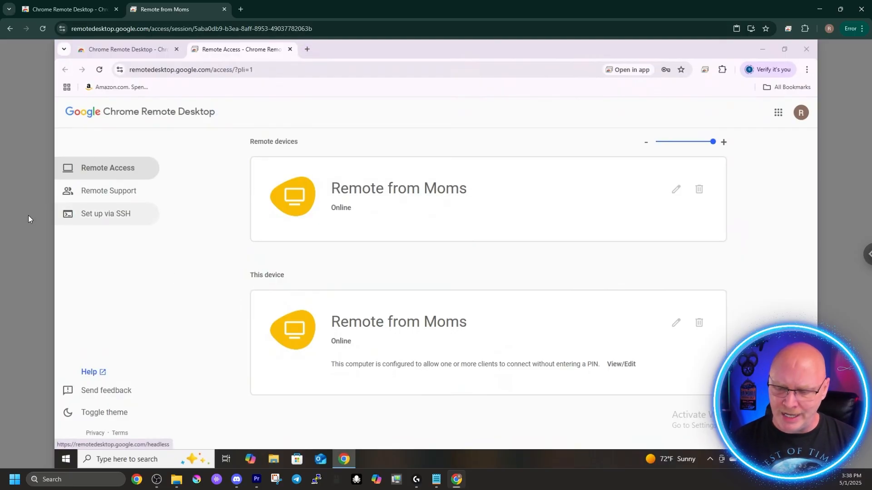
pyautogui.press('F11')
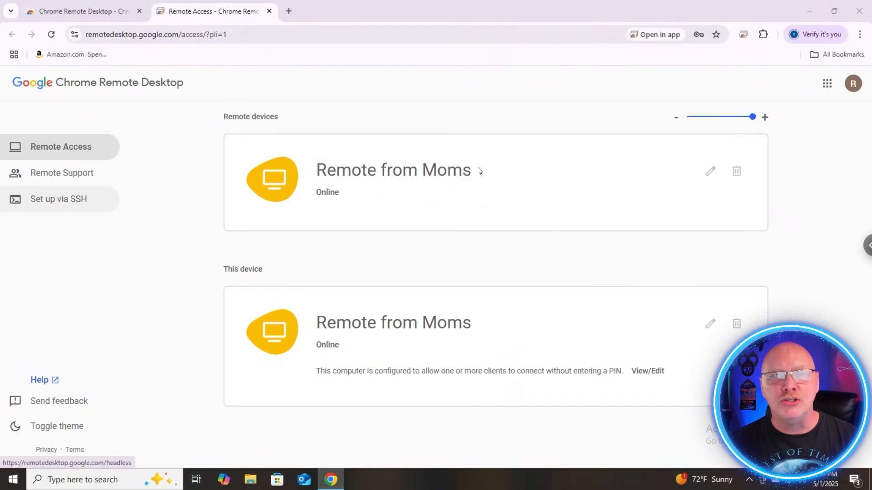
# Close Chrome on the remote PC and end its session through the Windows power options
pyautogui.click(857, 12)
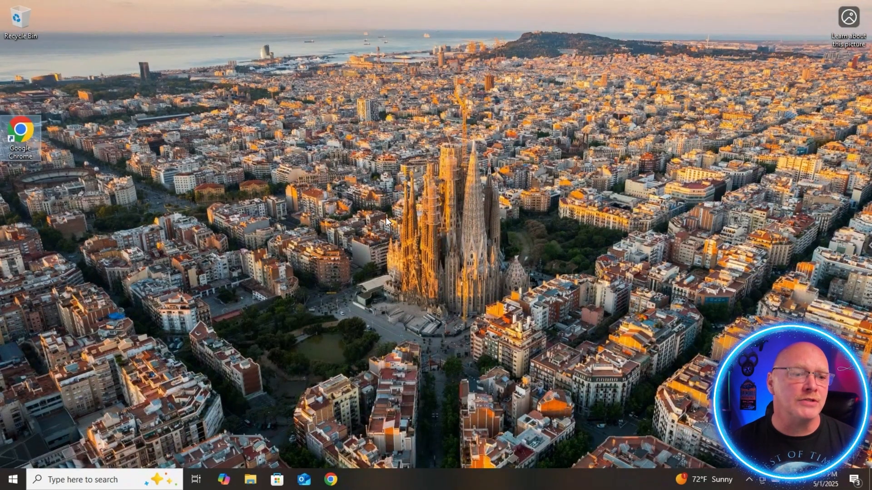
pyautogui.click(12, 479)
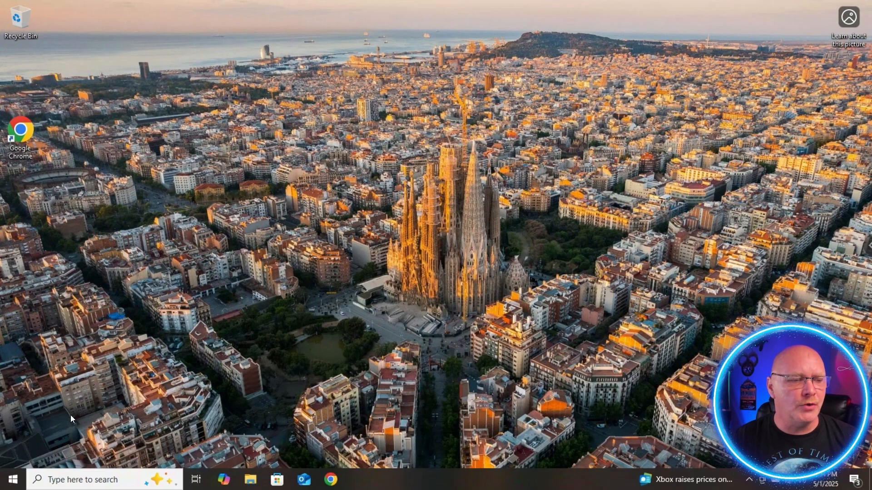
pyautogui.click(11, 482)
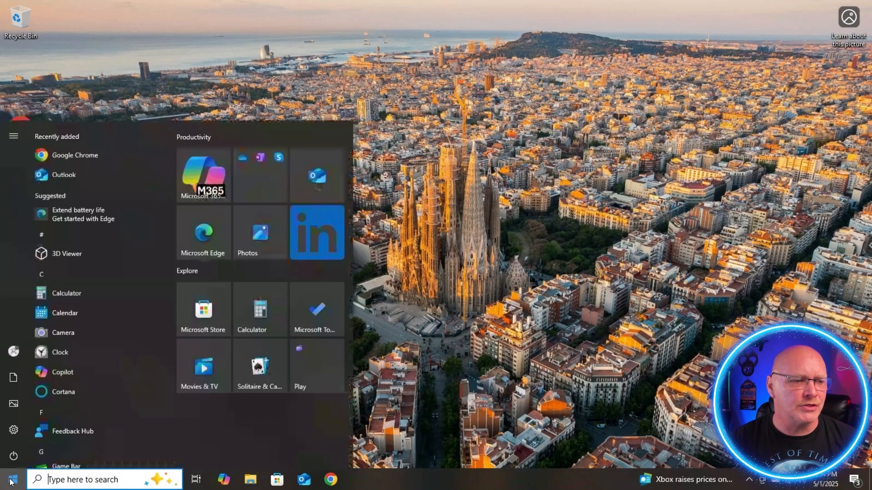
pyautogui.click(11, 459)
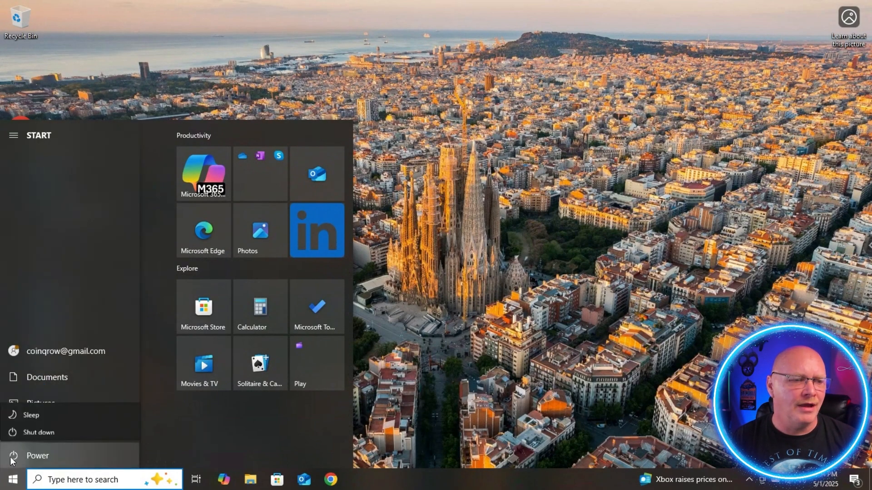
pyautogui.click(42, 425)
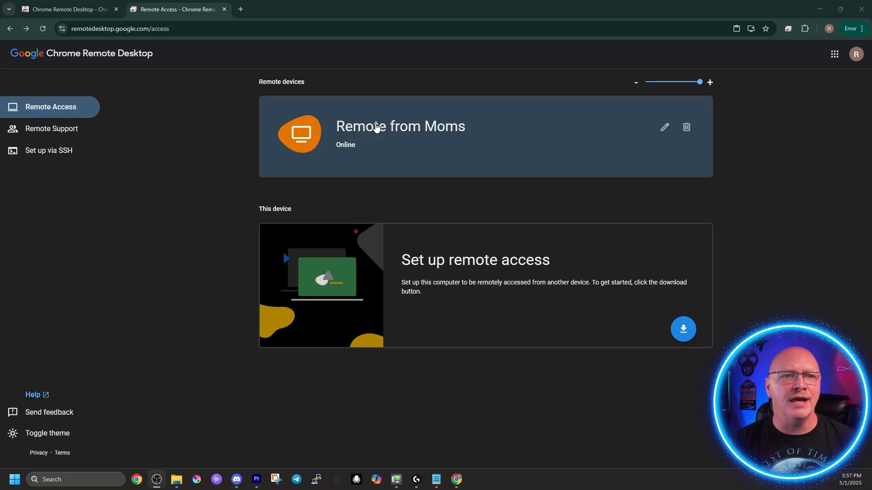
# Reconnect to the "Remote from Moms" device, sign in to Windows with the PIN, and display the session full screen
pyautogui.click(390, 127)
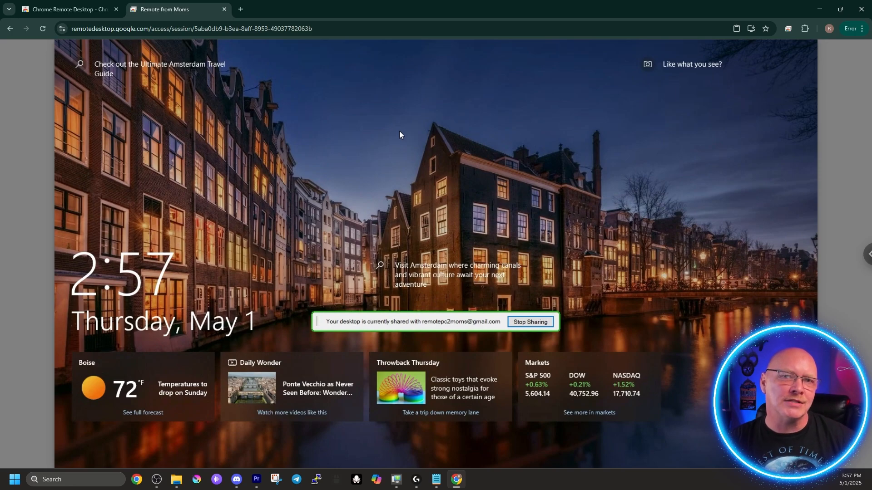
pyautogui.click(420, 155)
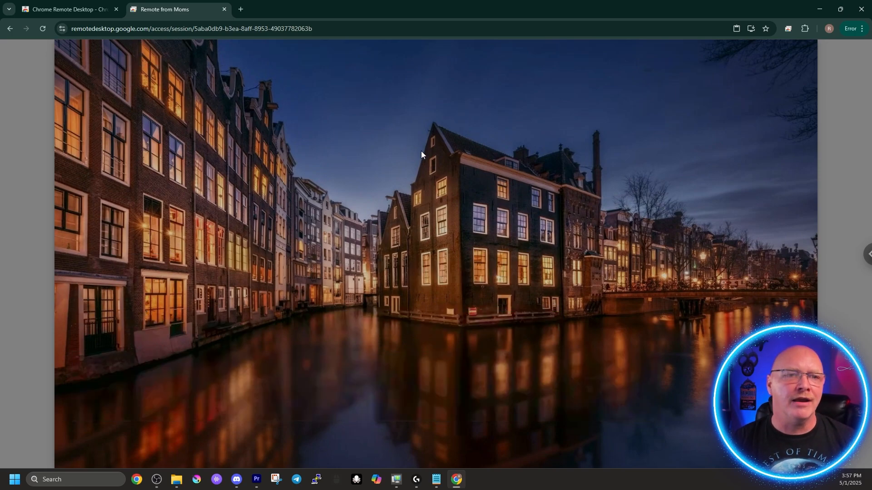
pyautogui.write('****')
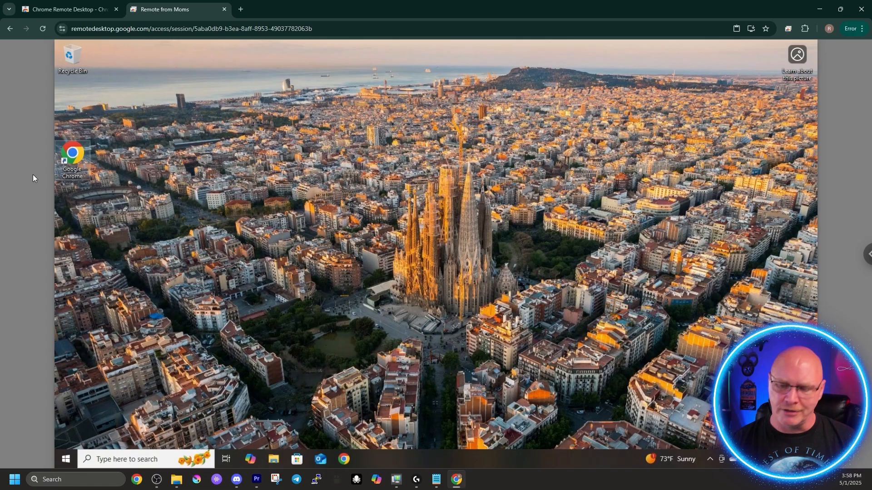
pyautogui.press('F11')
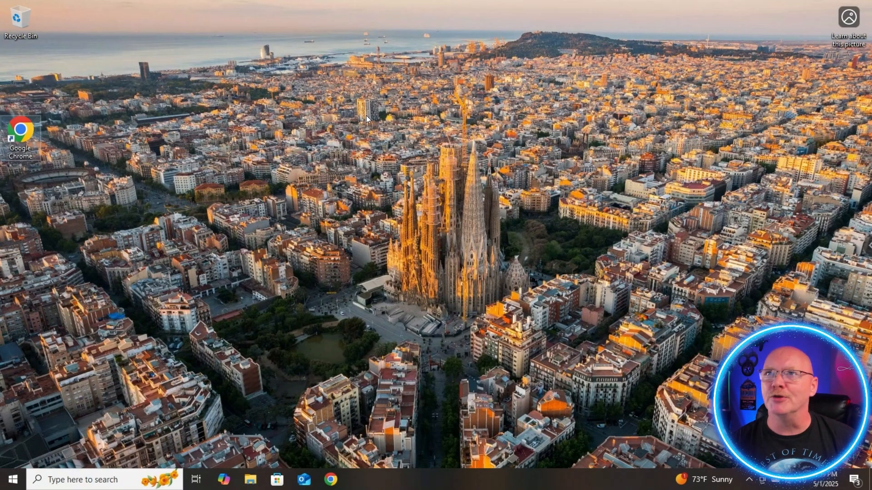
# Take the remote session out of full screen and minimize its window to return to the local desktop
pyautogui.click(276, 168)
pyautogui.press('F11')
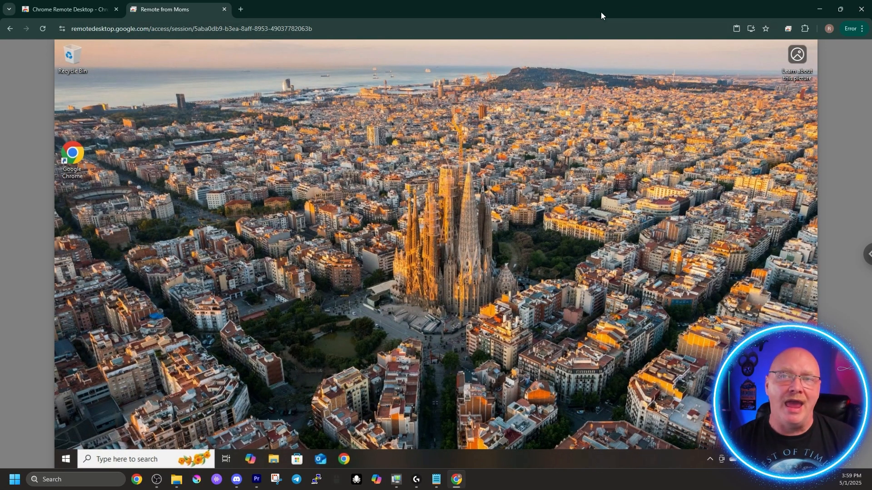
pyautogui.click(821, 9)
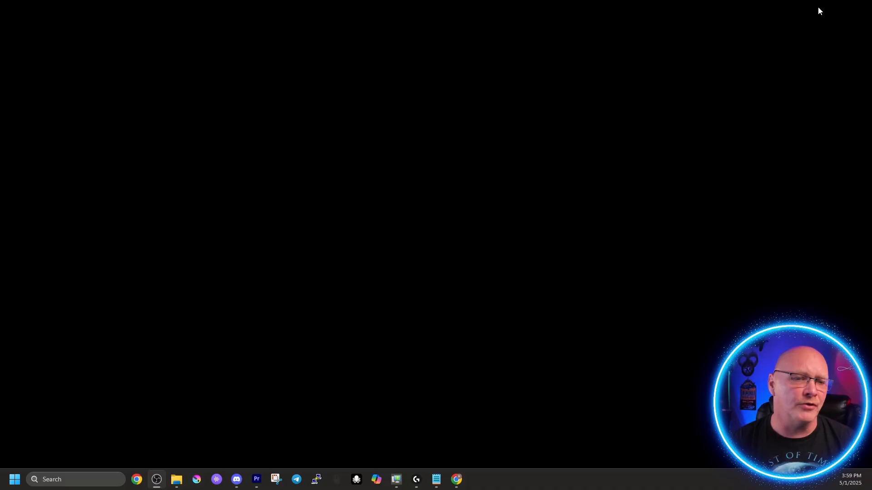
# Start Chrome with the personal user profile, maximize it, and search Google for "Easy WOL"
pyautogui.click(136, 479)
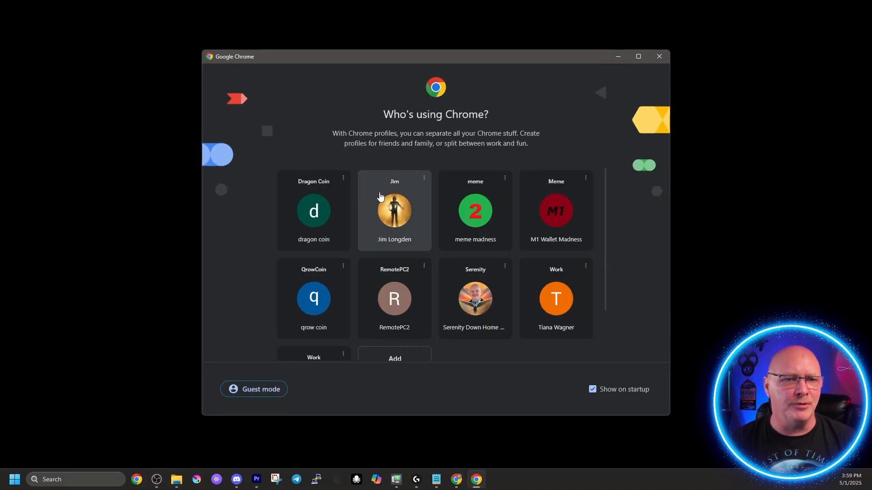
pyautogui.click(393, 212)
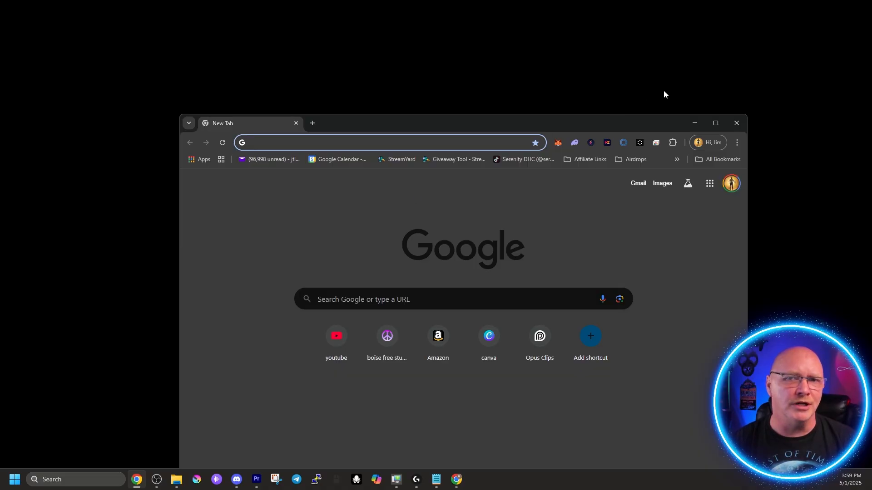
pyautogui.click(713, 122)
pyautogui.click(397, 189)
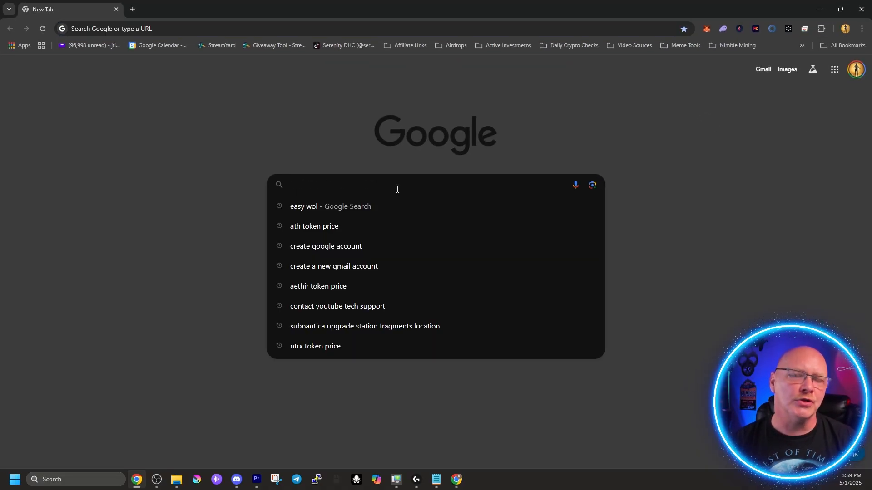
pyautogui.write('Easy WOL')
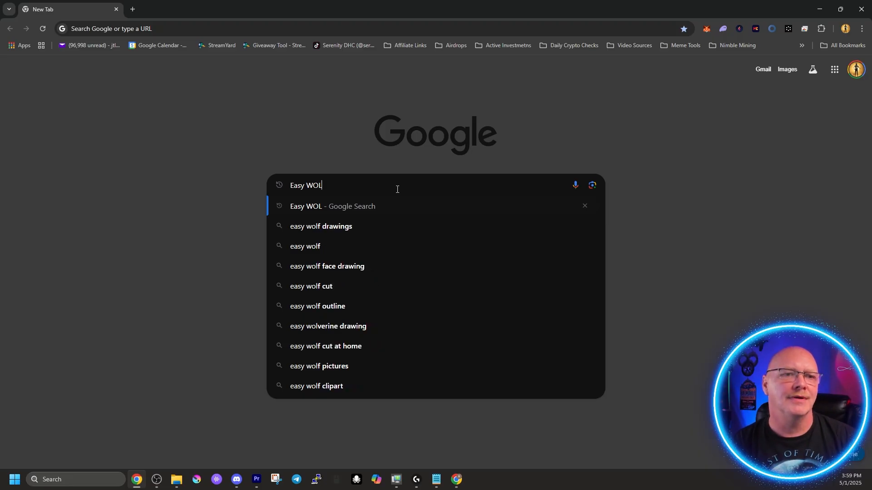
pyautogui.press('Return')
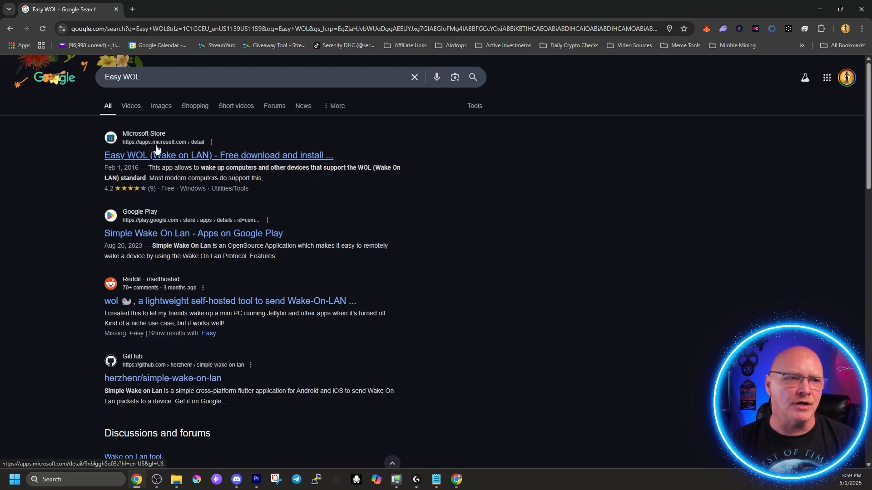
# Download the Easy WOL (Wake on LAN) installer from its Microsoft Store page and run it
pyautogui.click(168, 157)
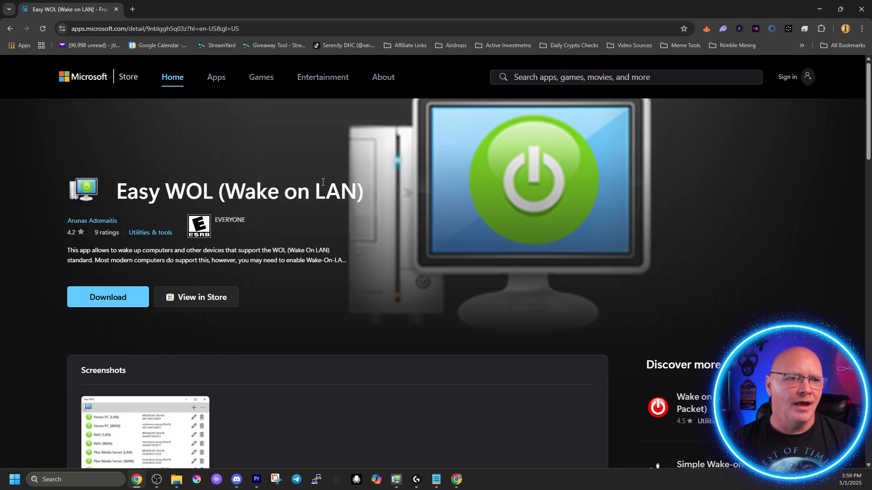
pyautogui.click(120, 291)
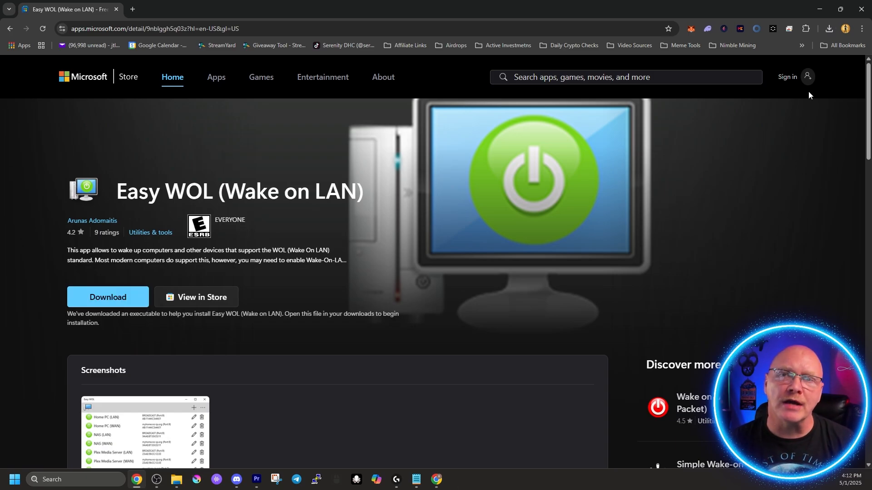
pyautogui.click(829, 30)
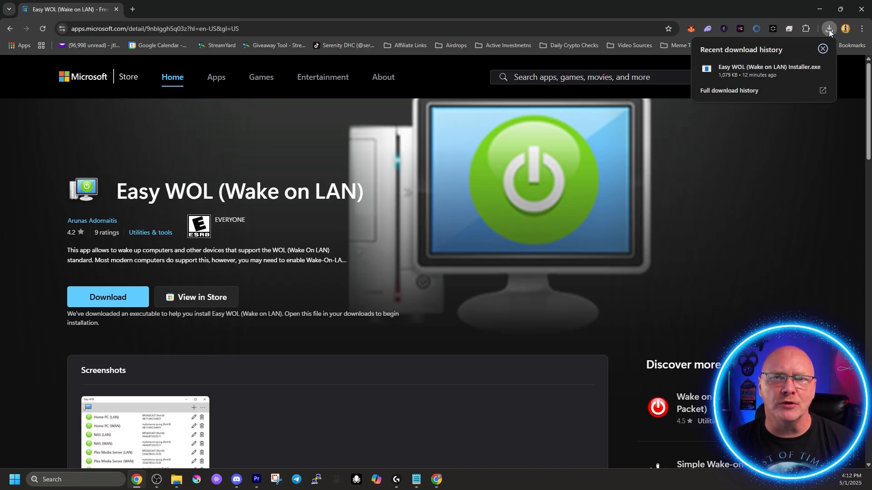
pyautogui.click(735, 69)
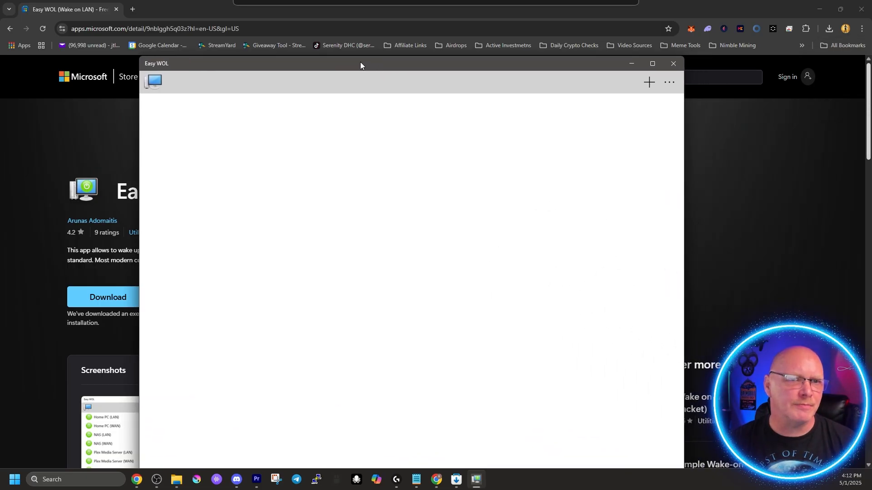
# Move the Easy WOL window aside and start a new device entry named "Moms Remote PC"
pyautogui.moveTo(360, 63); pyautogui.dragTo(251, 29)
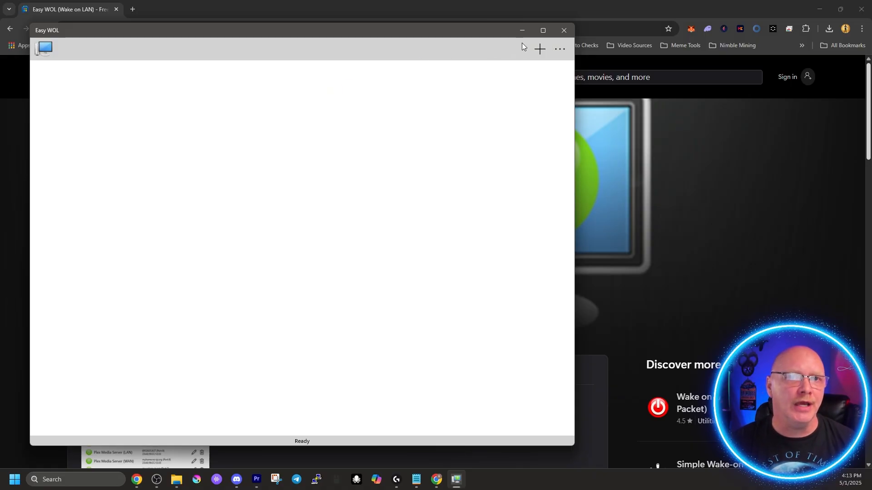
pyautogui.click(536, 48)
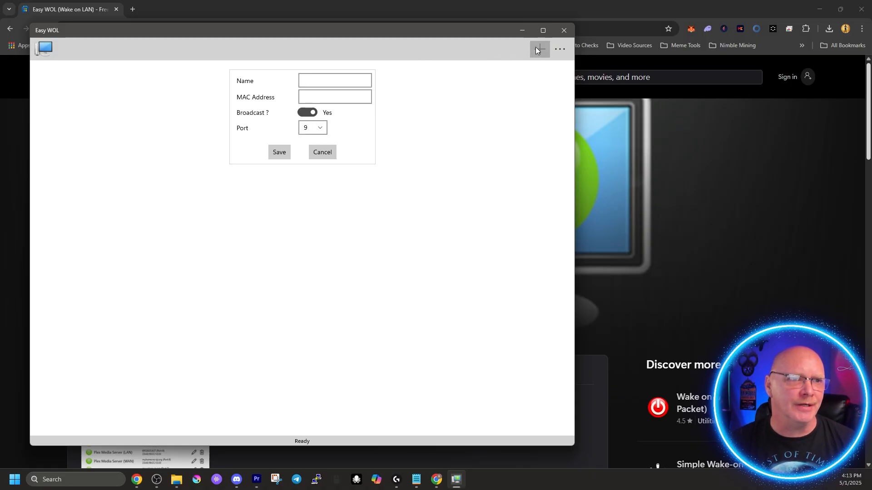
pyautogui.click(327, 81)
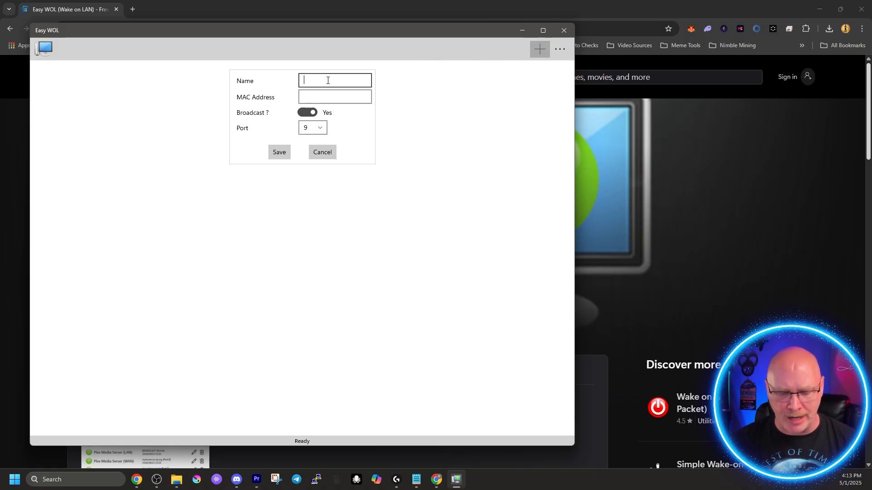
pyautogui.write('Moms R')
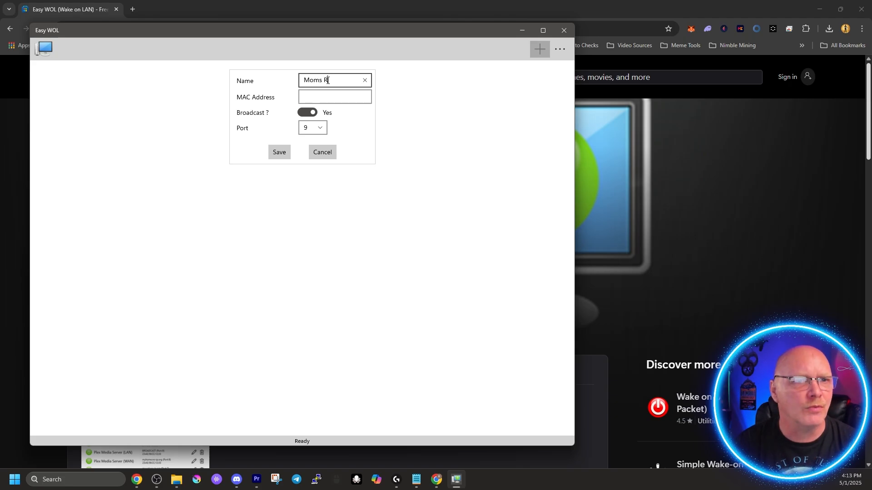
pyautogui.write('omote PC')
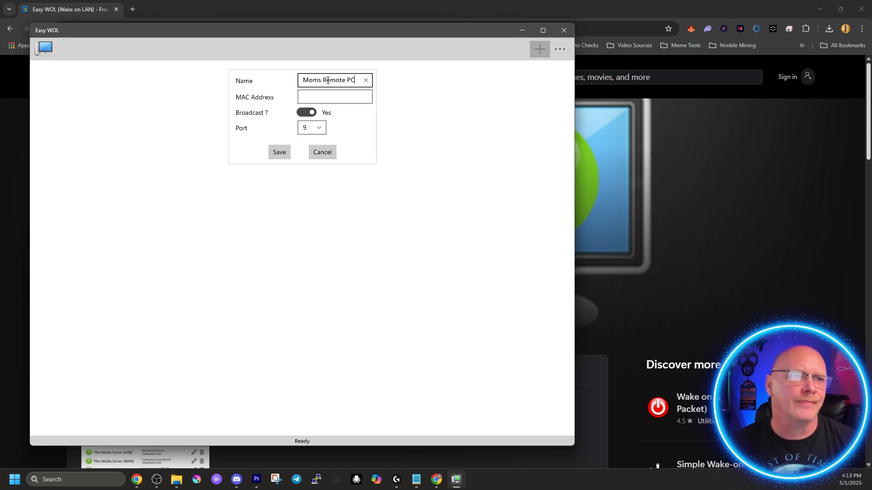
# Paste the remote PC's MAC address into the entry and turn off Broadcast so an IP or DNS address can be entered
pyautogui.click(335, 92)
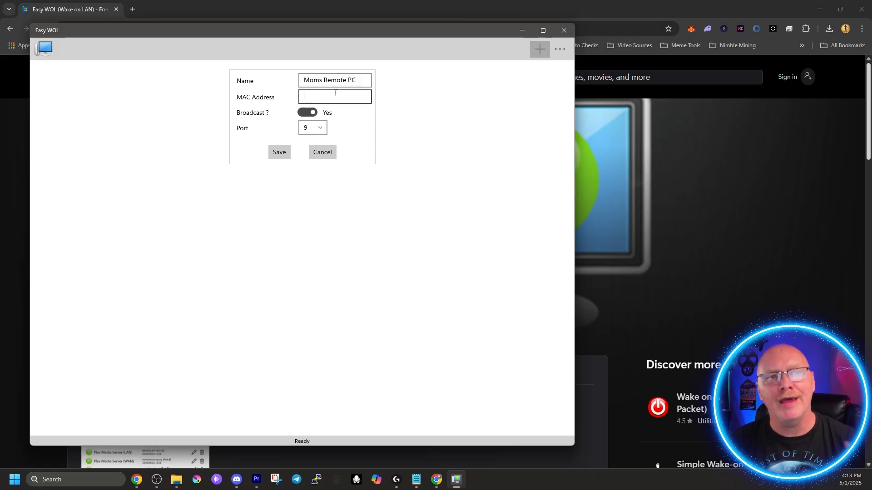
pyautogui.hotkey('ctrl', 'v')
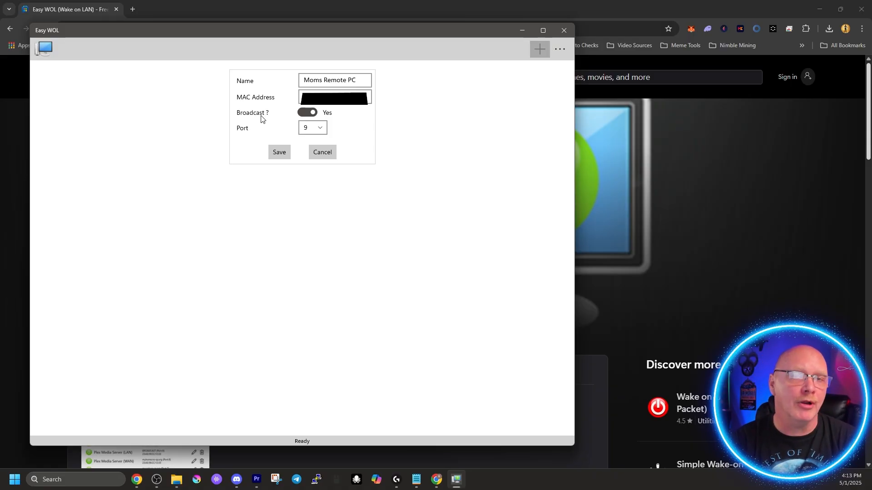
pyautogui.click(301, 113)
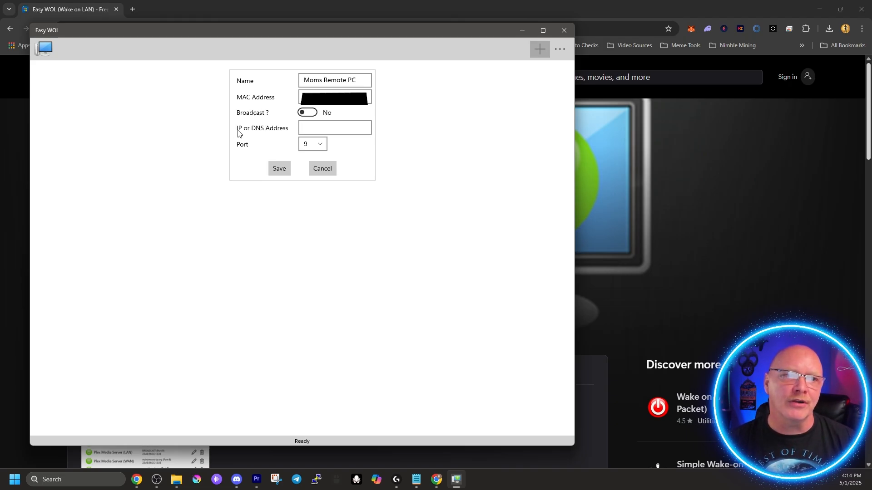
pyautogui.click(316, 128)
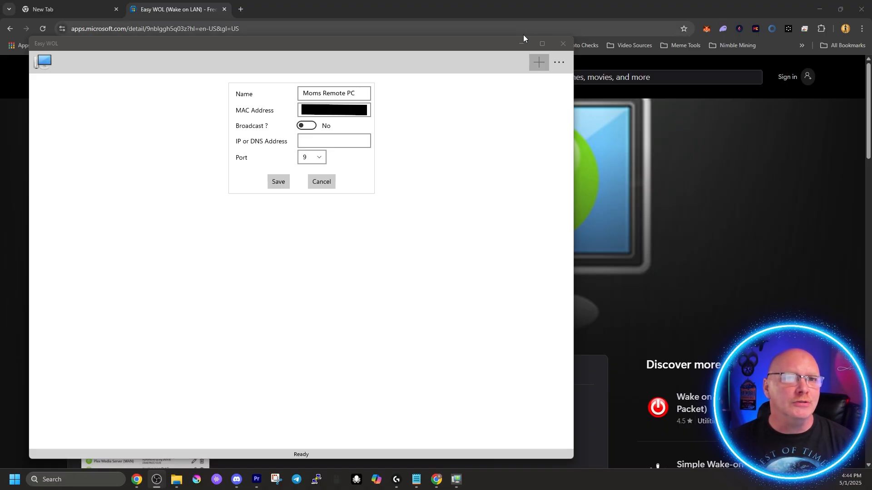
# Switch back to Chrome Remote Desktop, connect to "Remote from Moms", and unlock the remote PC with its Windows PIN
pyautogui.click(818, 9)
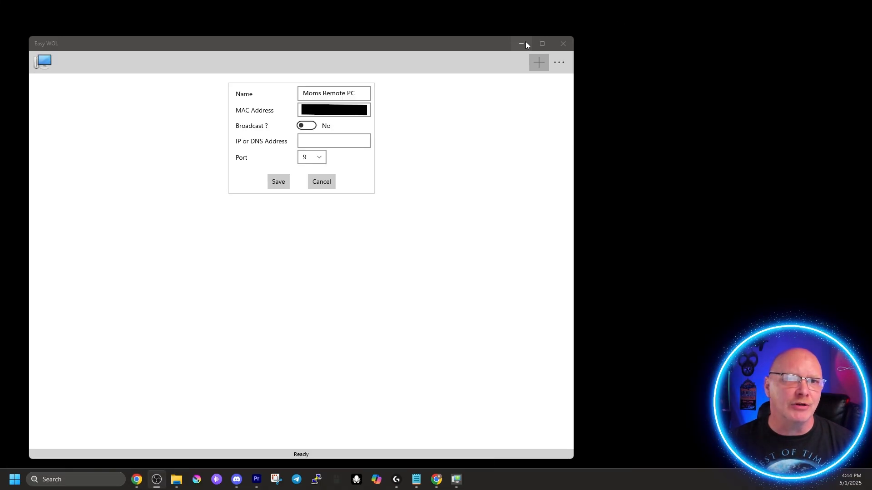
pyautogui.click(522, 42)
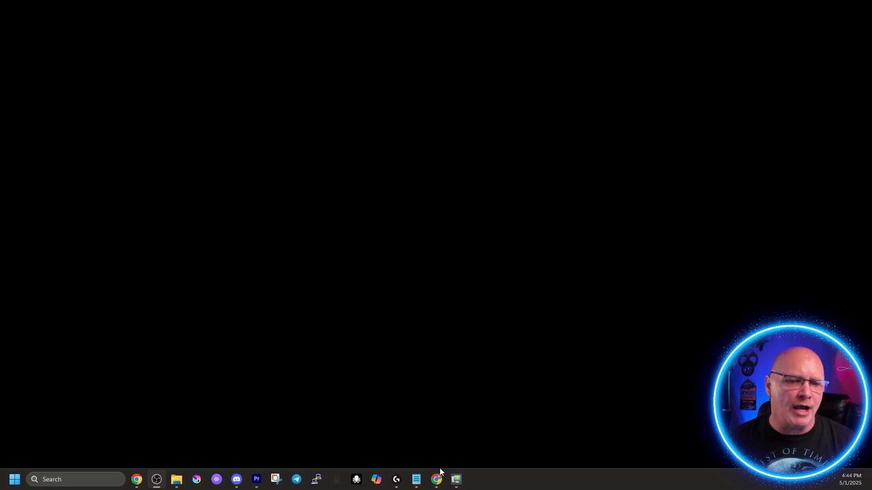
pyautogui.click(436, 478)
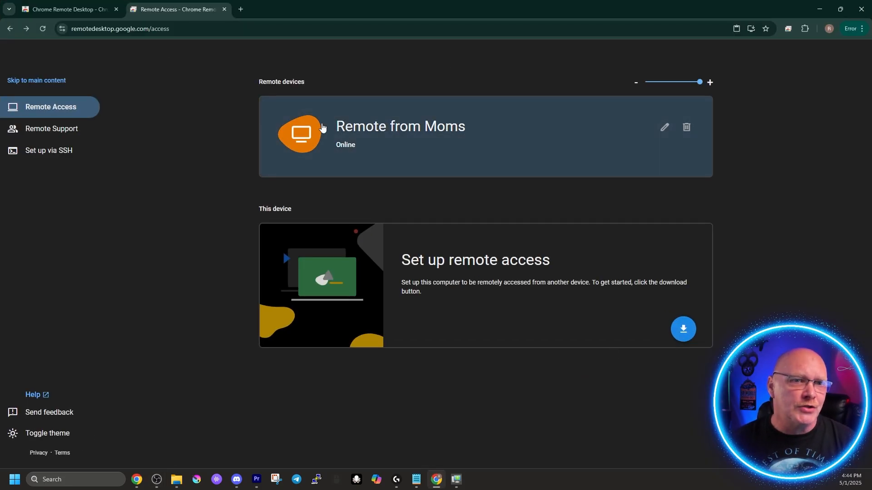
pyautogui.click(439, 129)
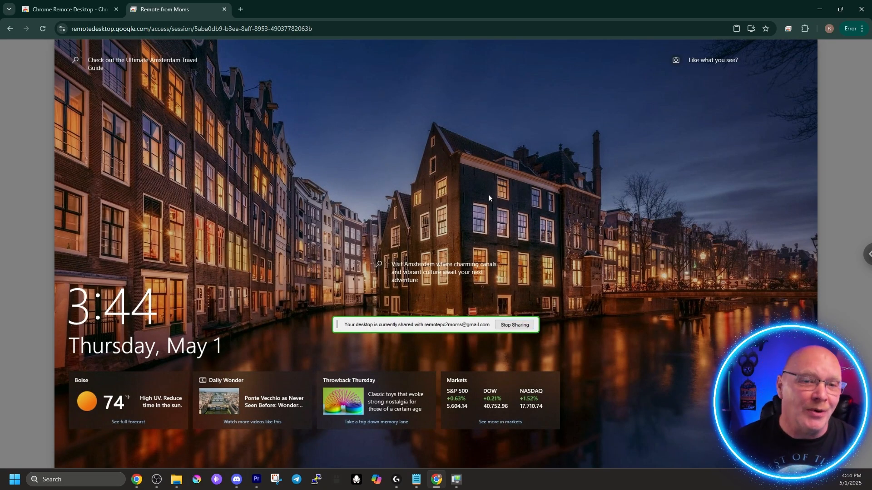
pyautogui.click(489, 194)
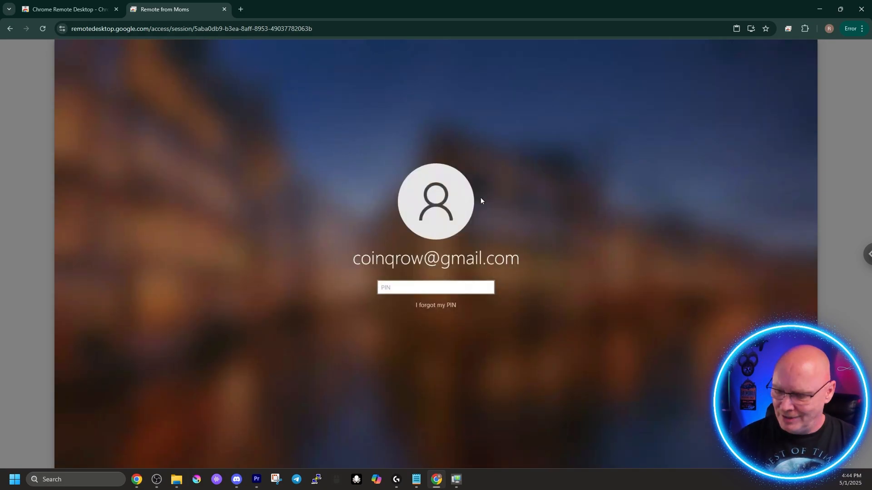
pyautogui.write('****')
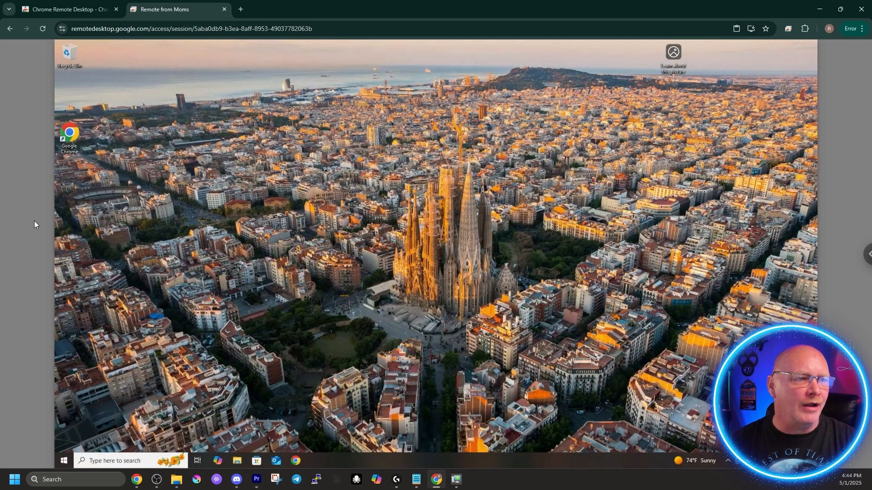
# Search "what is my ip address" in the remote PC's browser, open whatismyipaddress.com, and use the public IP as the Easy WOL entry's address
pyautogui.click(456, 480)
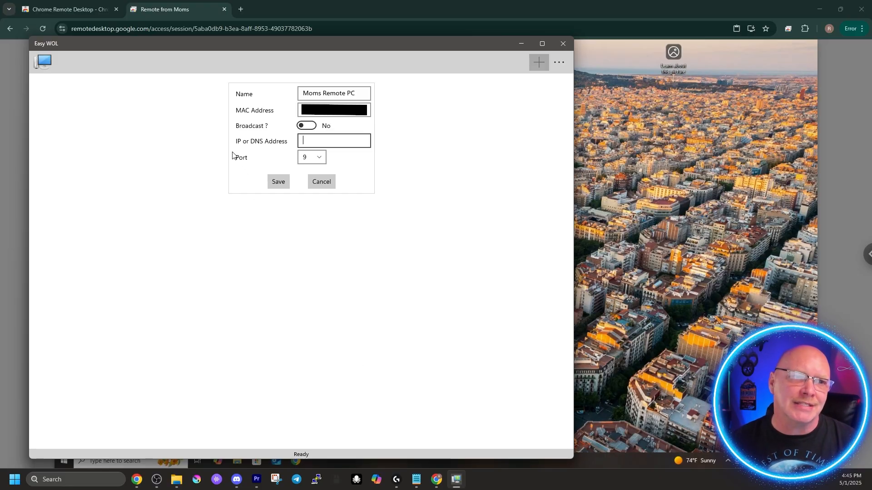
pyautogui.click(328, 146)
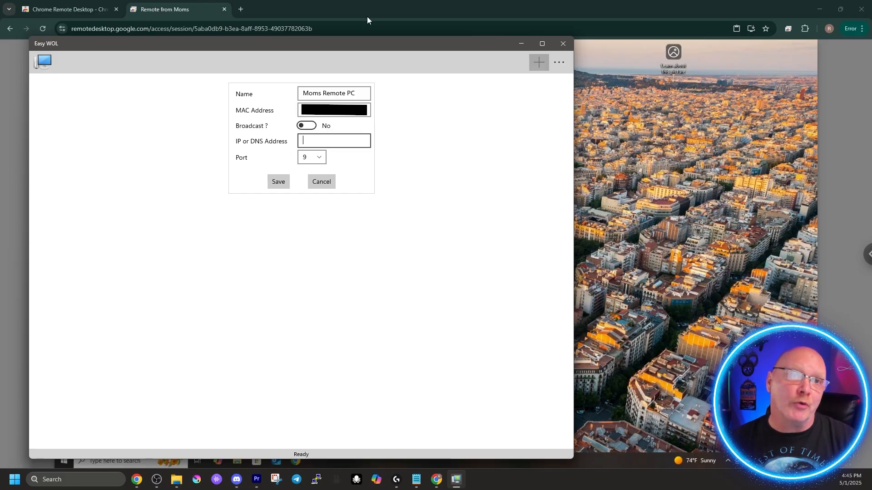
pyautogui.click(629, 153)
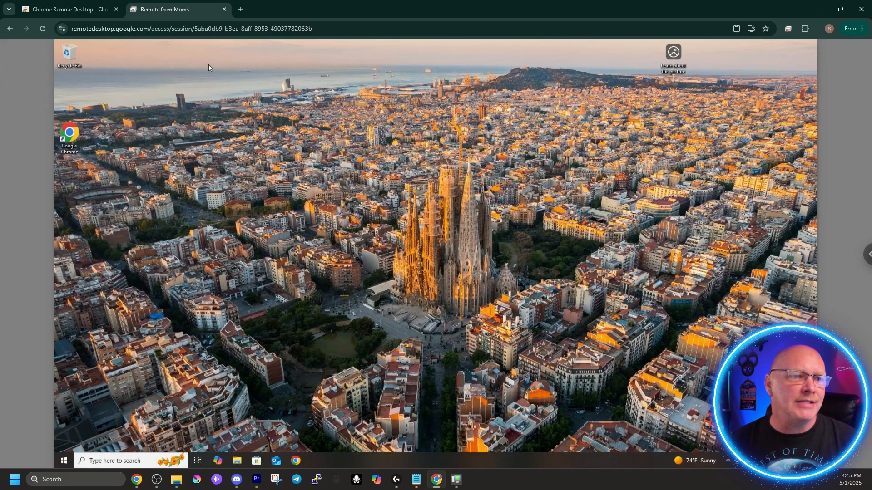
pyautogui.click(294, 462)
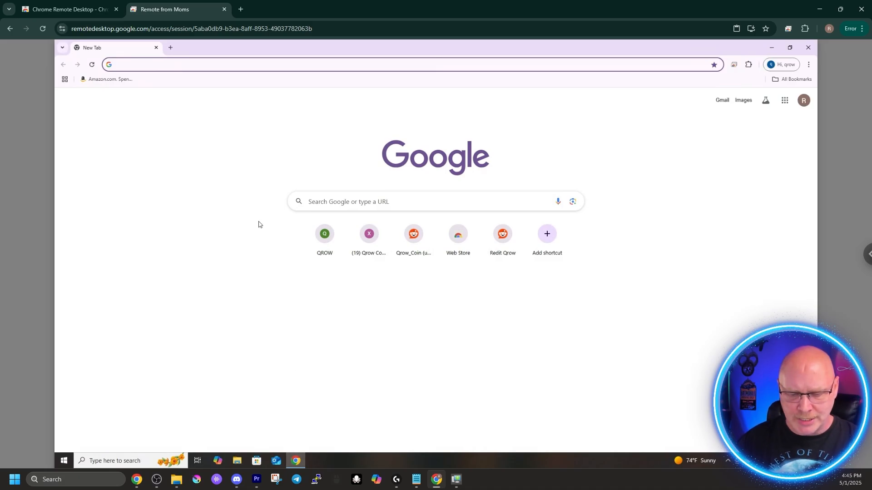
pyautogui.write('what is my')
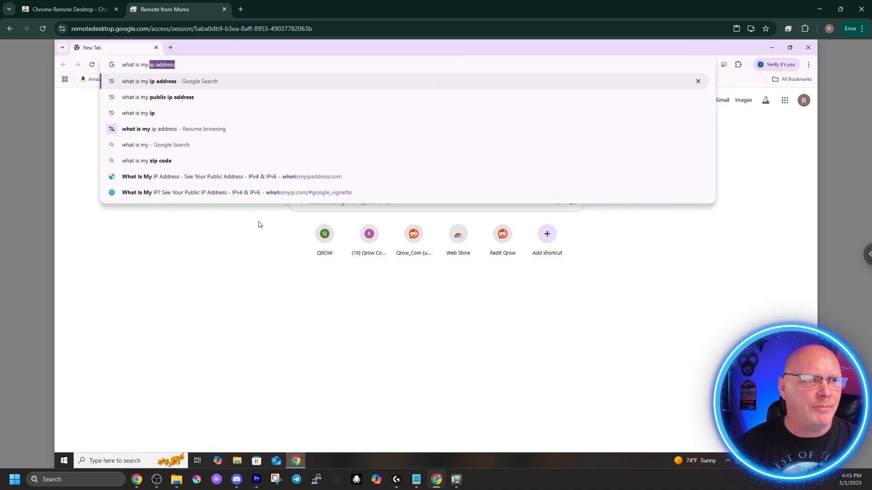
pyautogui.press('Return')
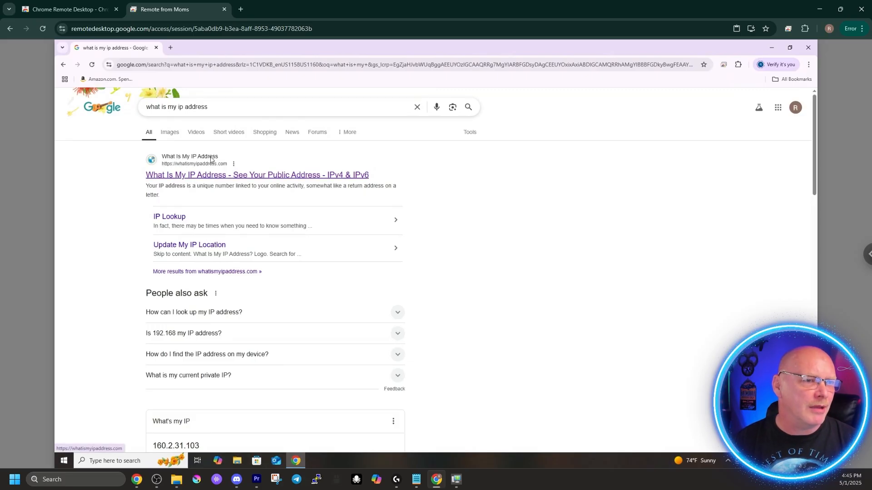
pyautogui.click(174, 177)
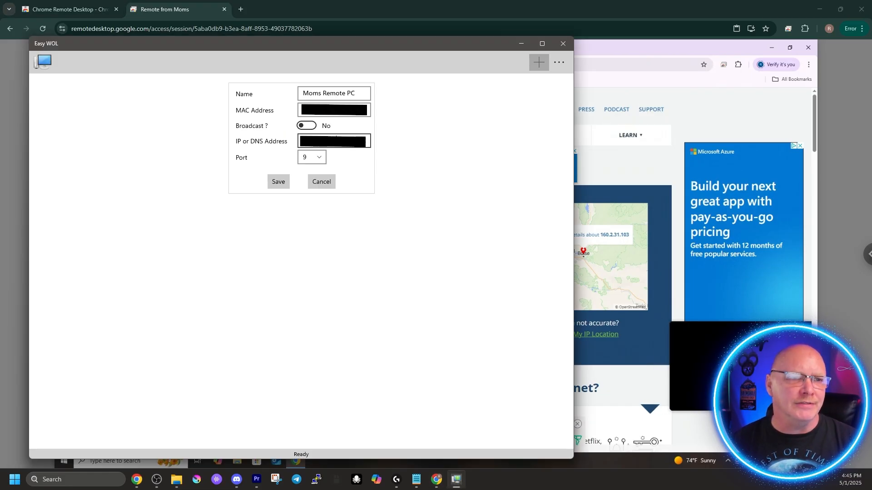
# Check the port choices, keep port 9, and save the "Moms Remote PC" entry in Easy WOL
pyautogui.click(319, 158)
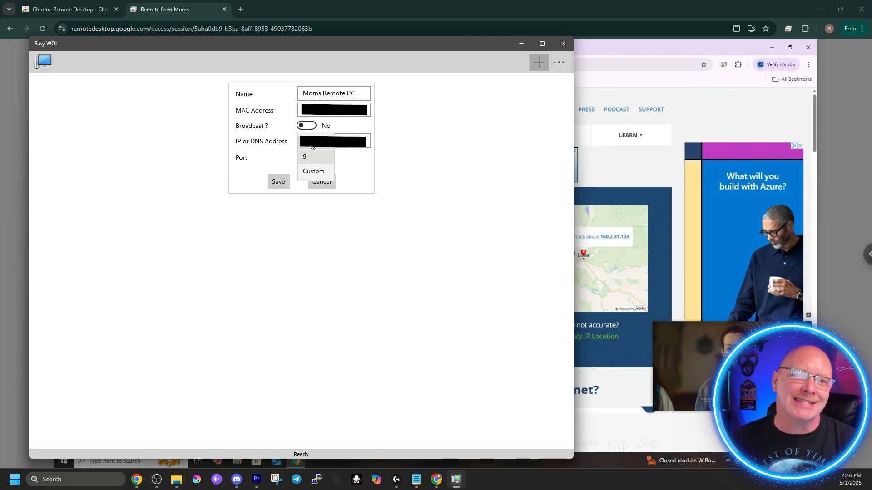
pyautogui.click(278, 141)
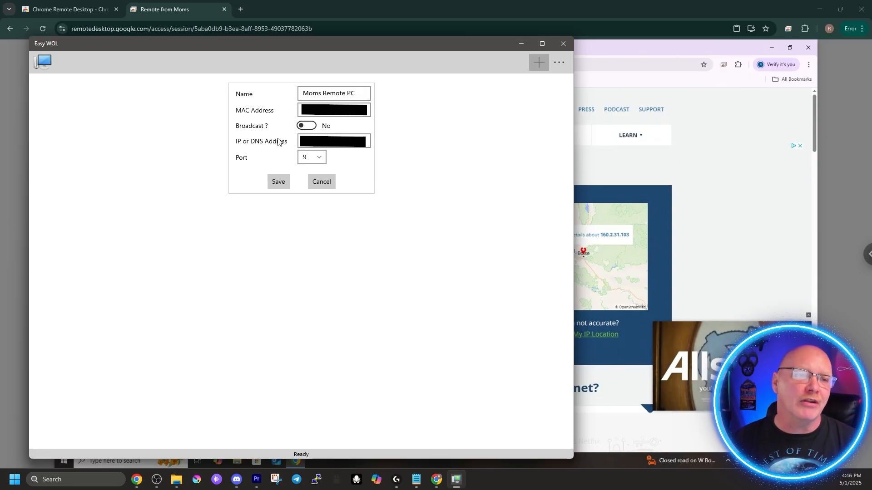
pyautogui.click(279, 182)
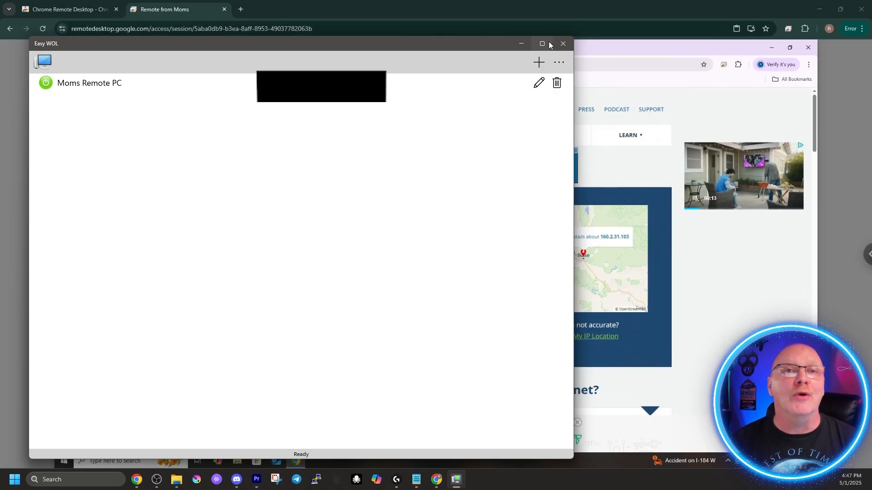
# Close Easy WOL and end the "Remote from Moms" session by closing its browser tab
pyautogui.click(563, 44)
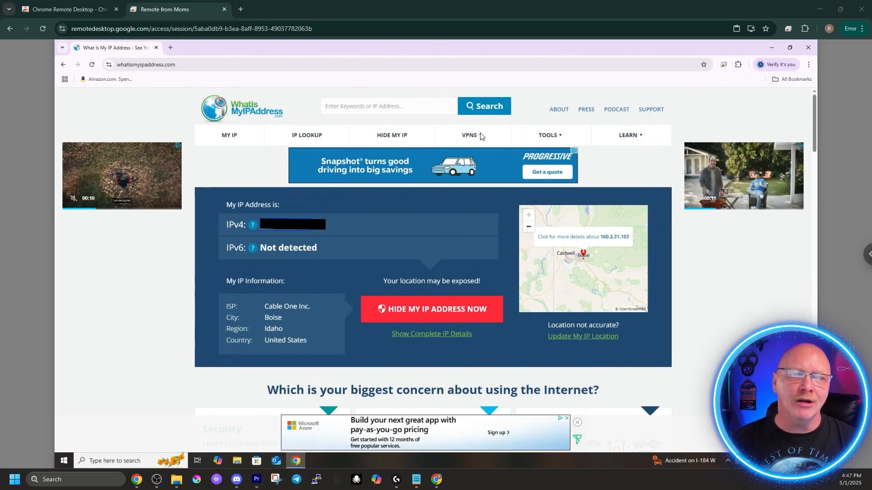
pyautogui.click(224, 9)
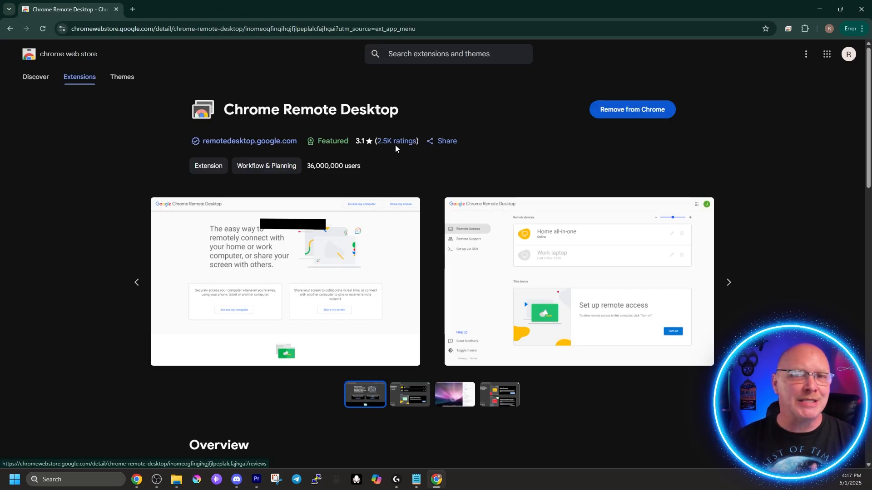